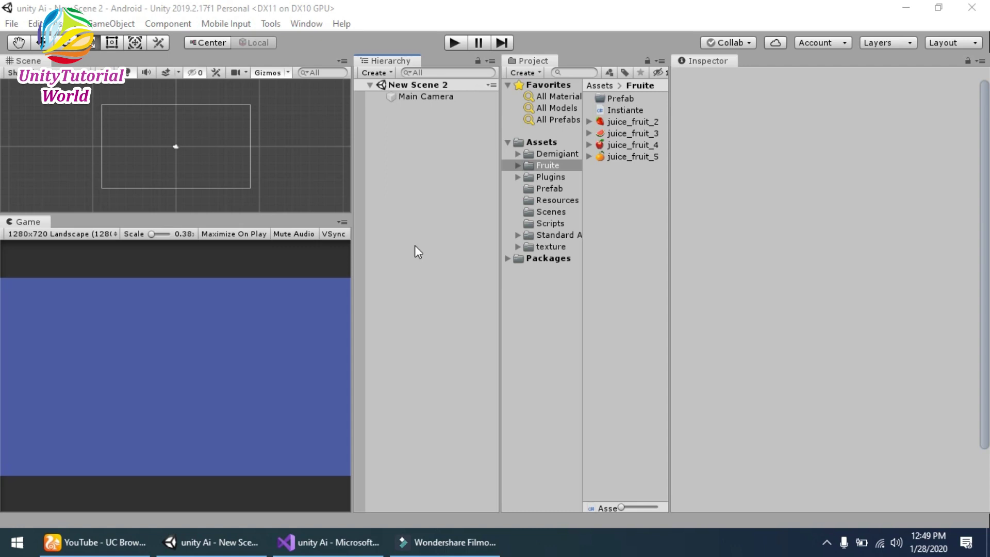
Resize the panel splitters so the Hierarchy and Scene/Game views get more width.
left_click_drag(500, 237, 511, 240)
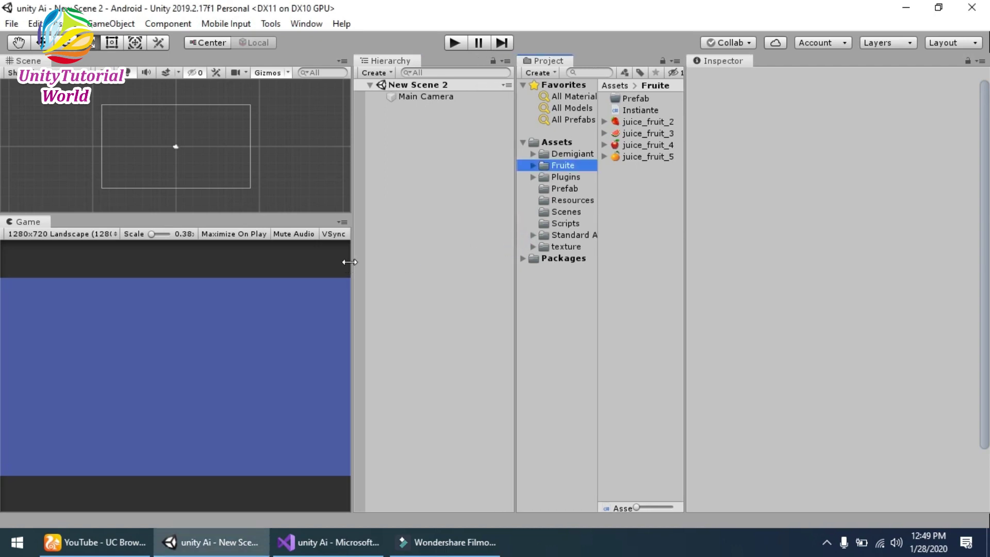
left_click_drag(349, 262, 356, 262)
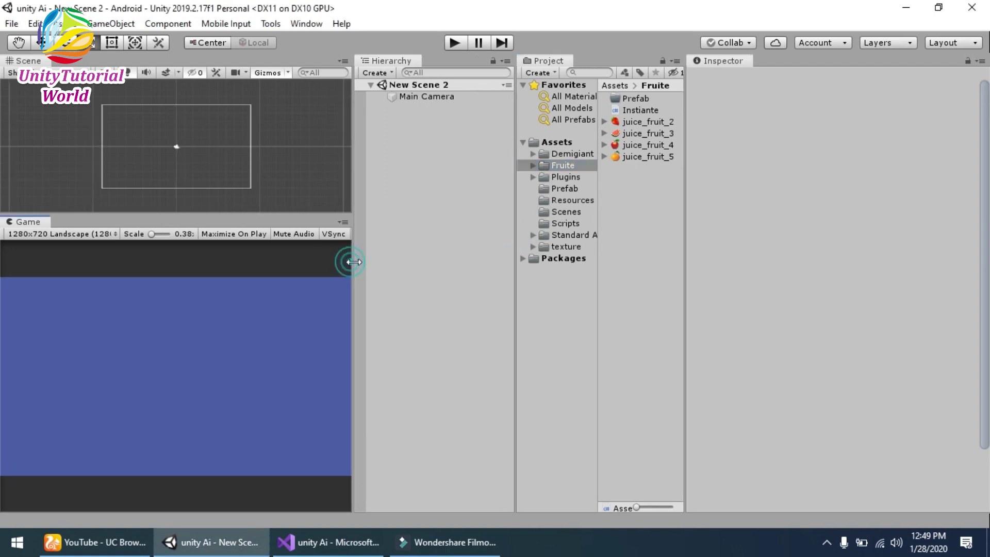
left_click(421, 98)
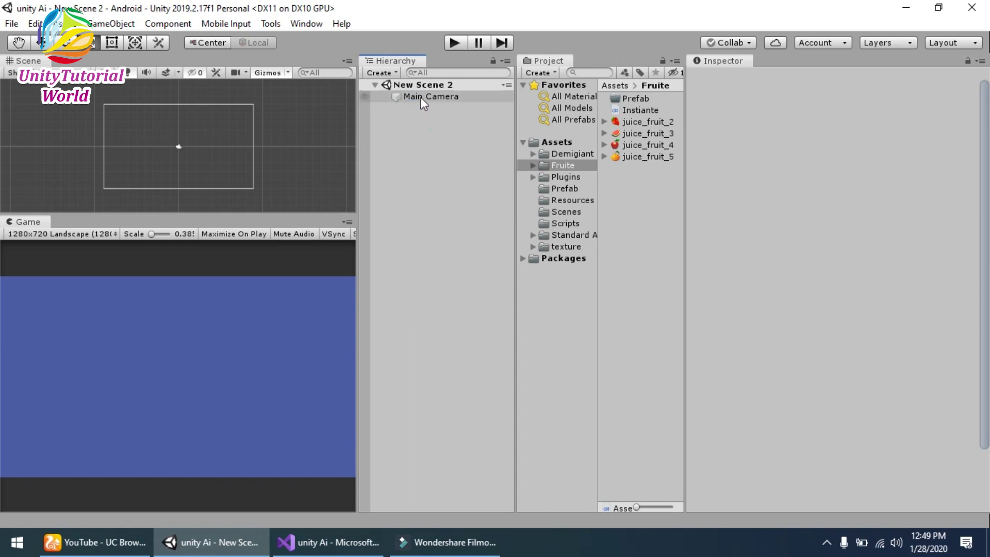
left_click(403, 126)
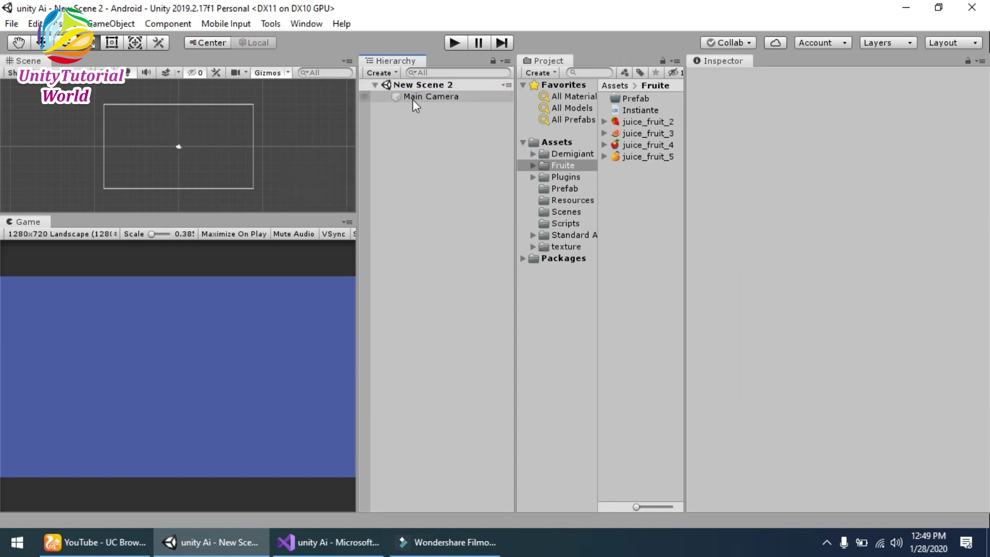
Create an empty GameObject in the Hierarchy and rename it 'prefab'.
left_click(397, 72)
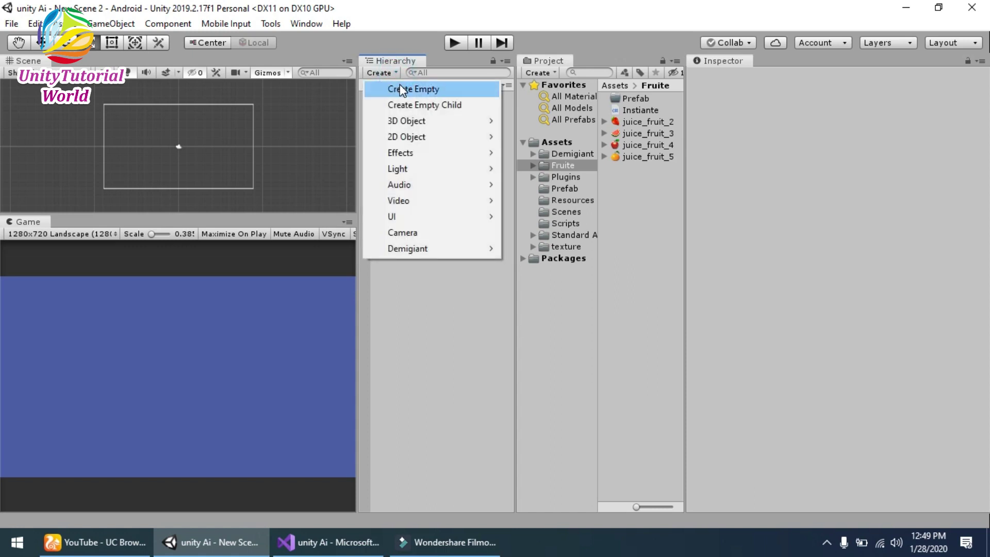
left_click(401, 85)
left_click(415, 107)
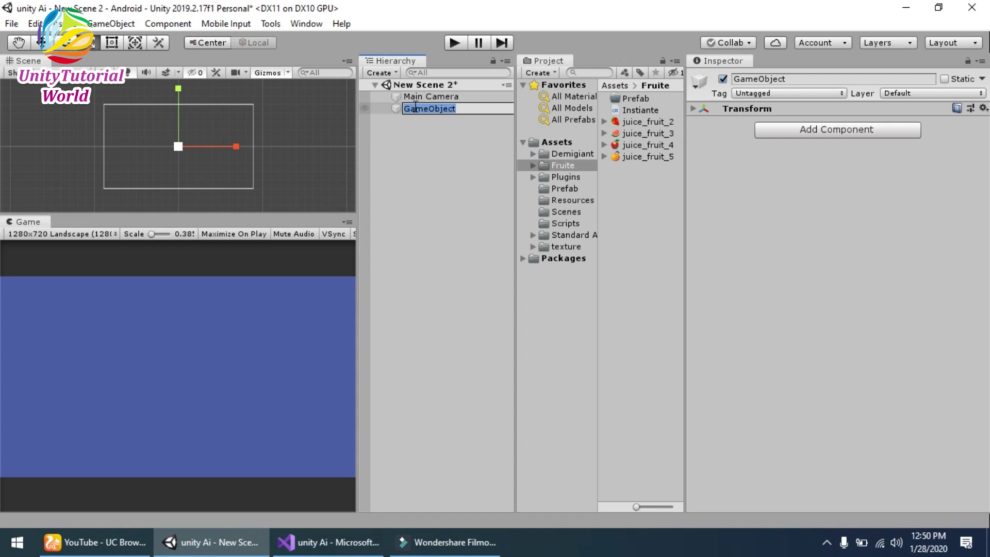
type("pr")
type("efab")
key("Return")
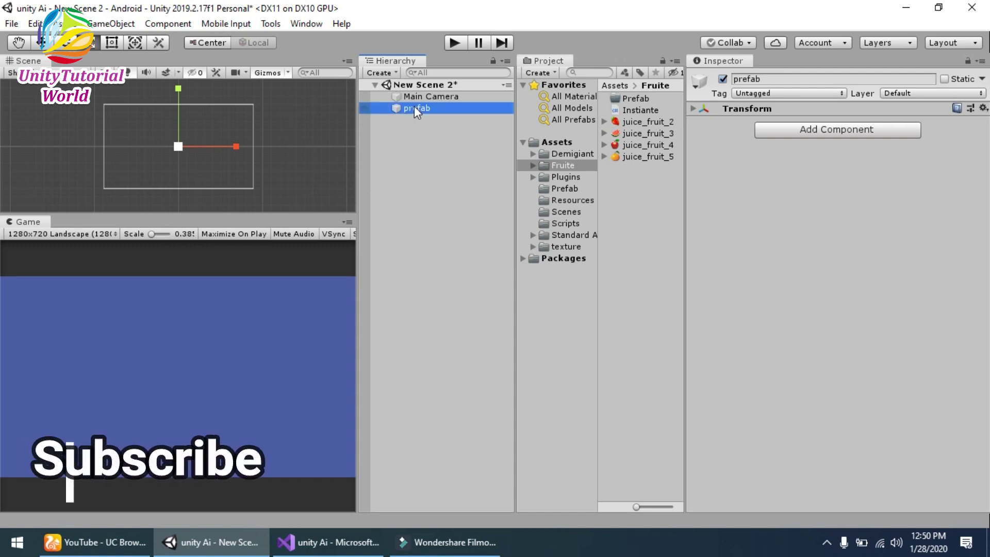
left_click(405, 146)
left_click(425, 110)
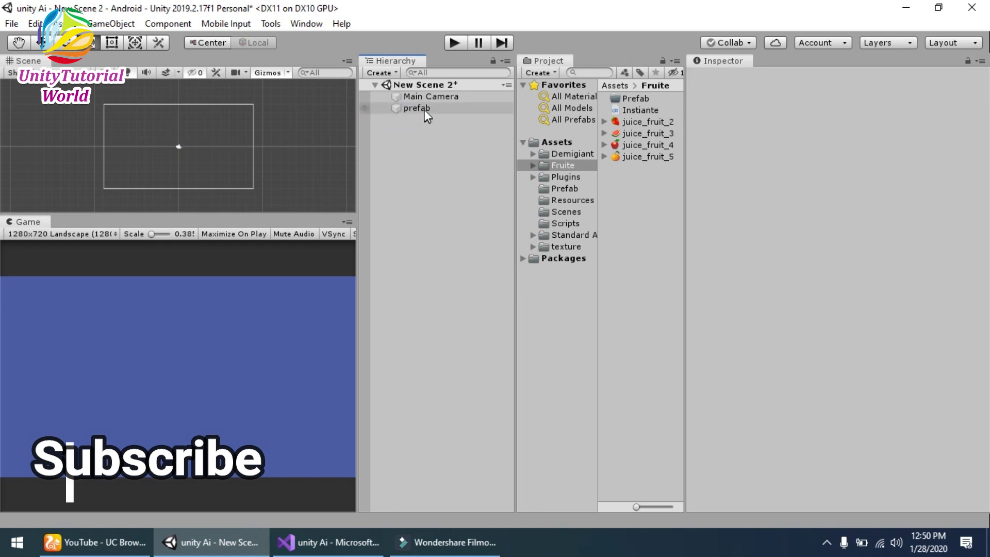
left_click(428, 175)
Save the scene and place the juice_fruit_2 sprite into it.
key("ctrl+s")
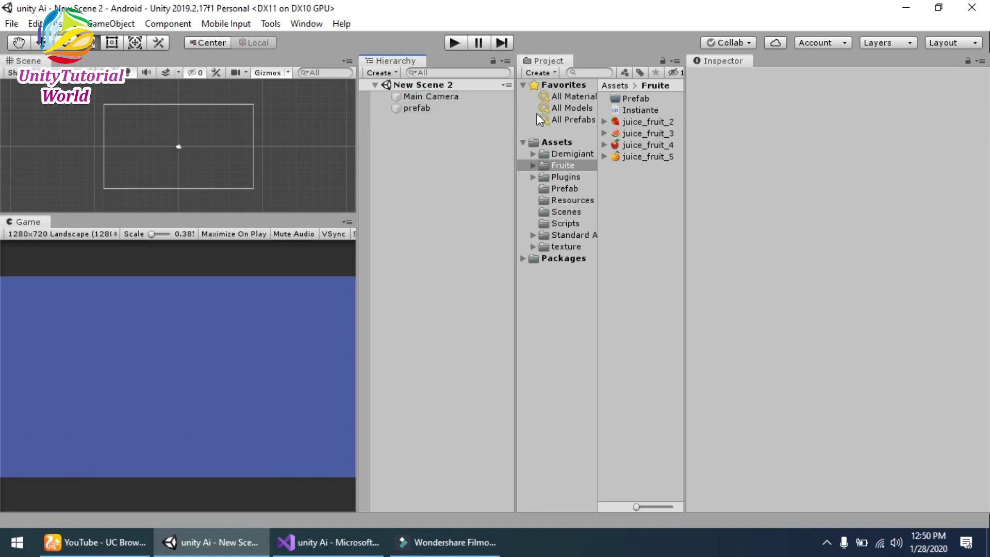
left_click(620, 120)
left_click_drag(620, 119, 473, 173)
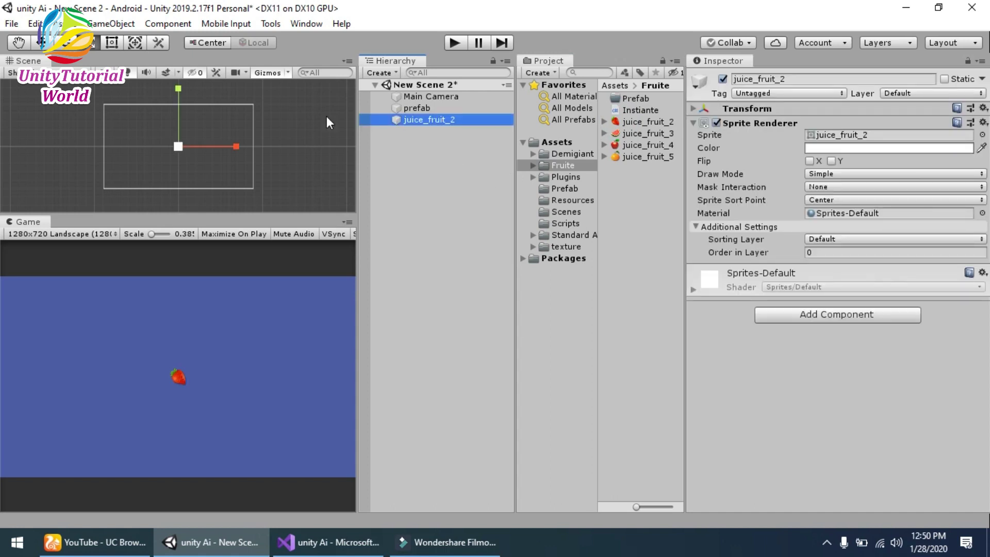
left_click(178, 147)
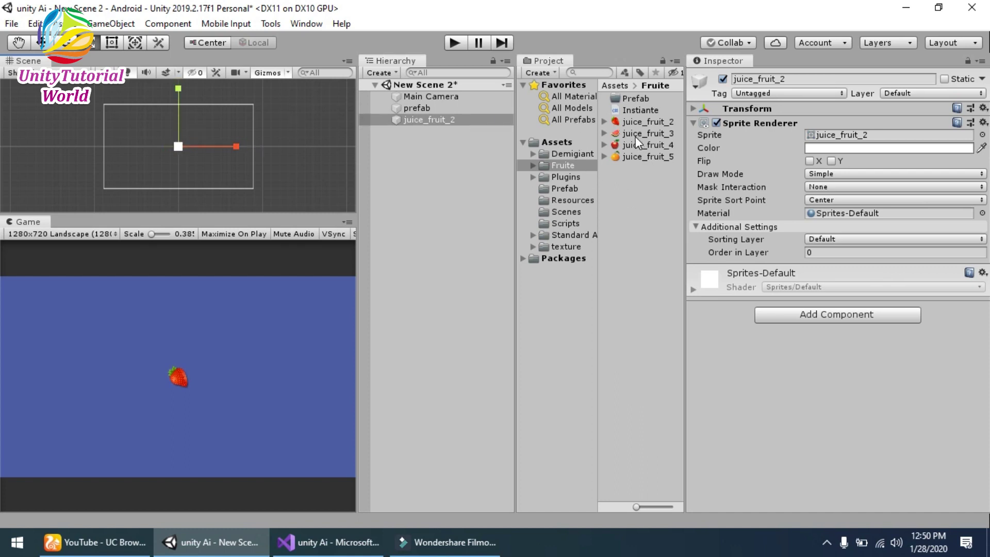
left_click(447, 142)
Add juice_fruit_3, juice_fruit_4 and juice_fruit_5 to the scene and select them.
left_click(433, 119)
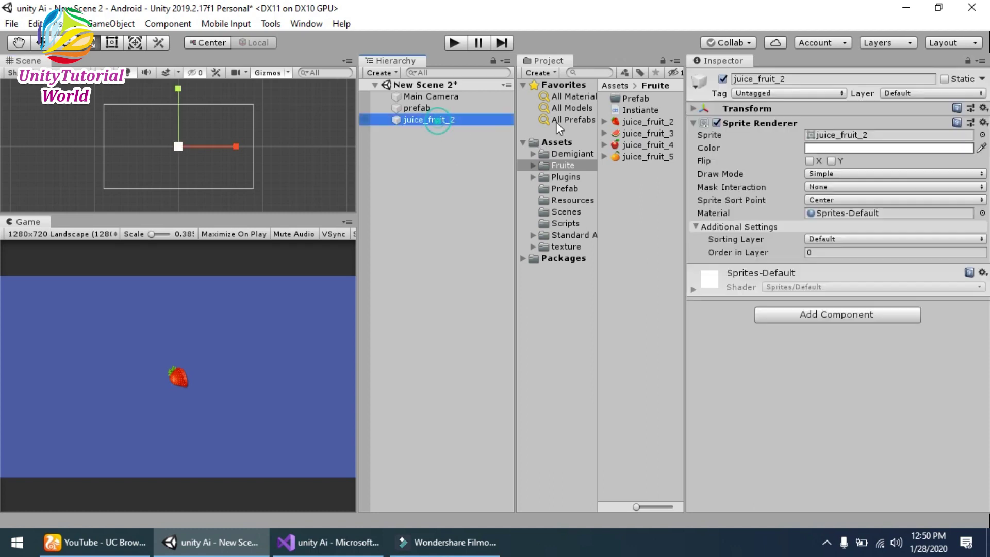
left_click_drag(634, 133, 487, 163)
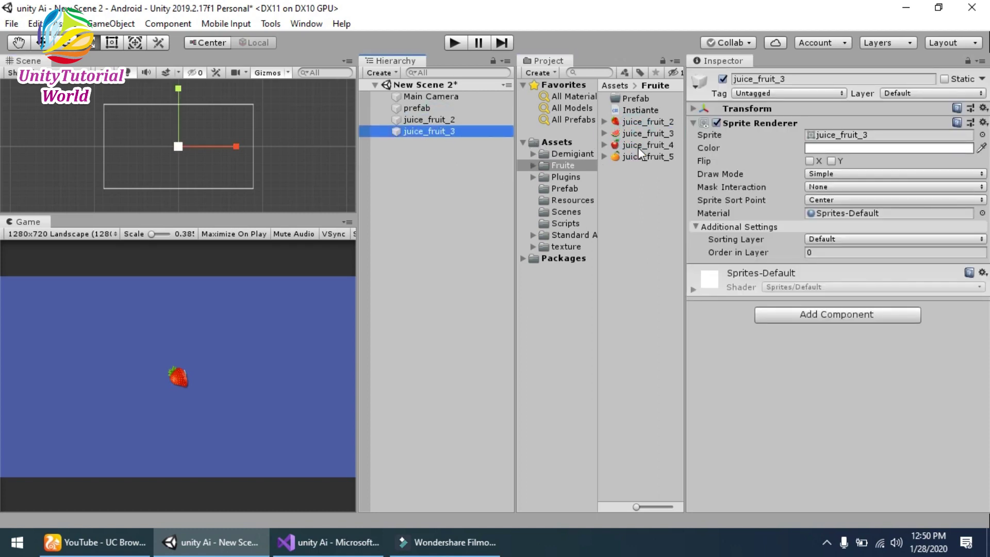
left_click_drag(638, 146, 481, 175)
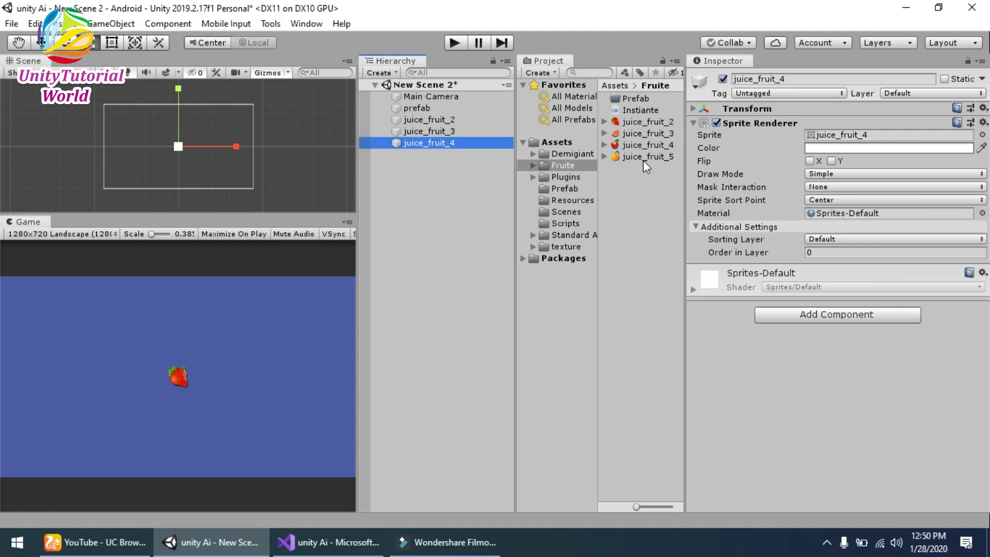
left_click_drag(642, 157, 468, 183)
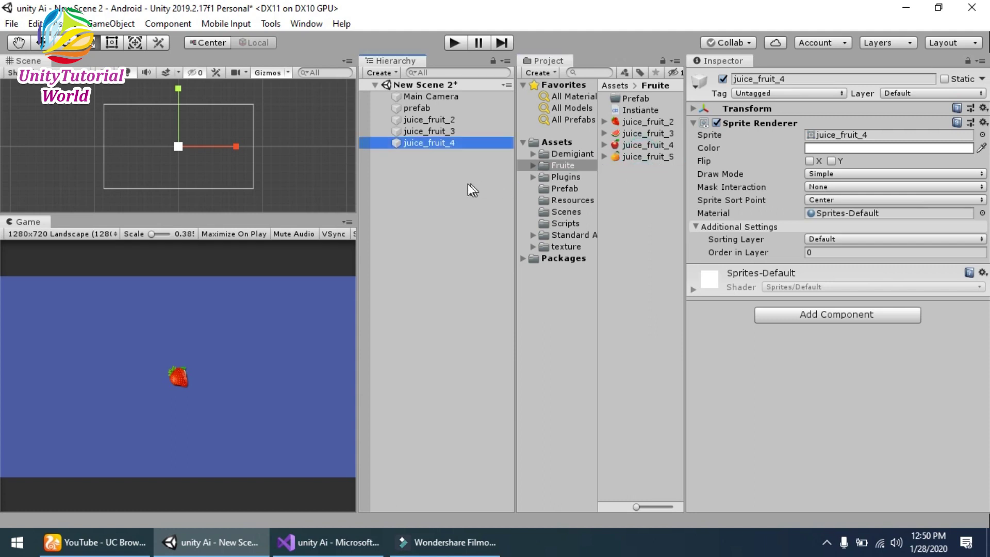
left_click(448, 120)
left_click(440, 129)
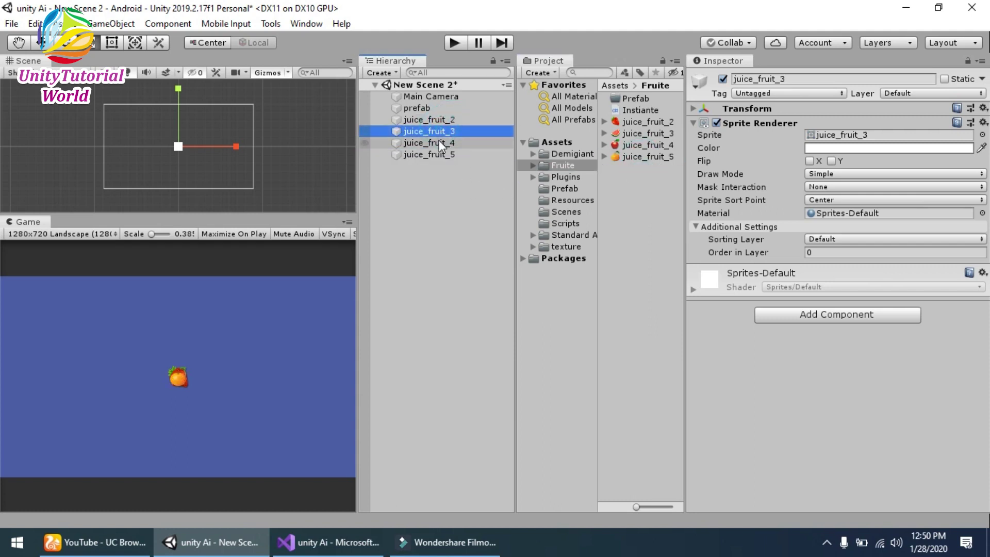
left_click(433, 154, "shift")
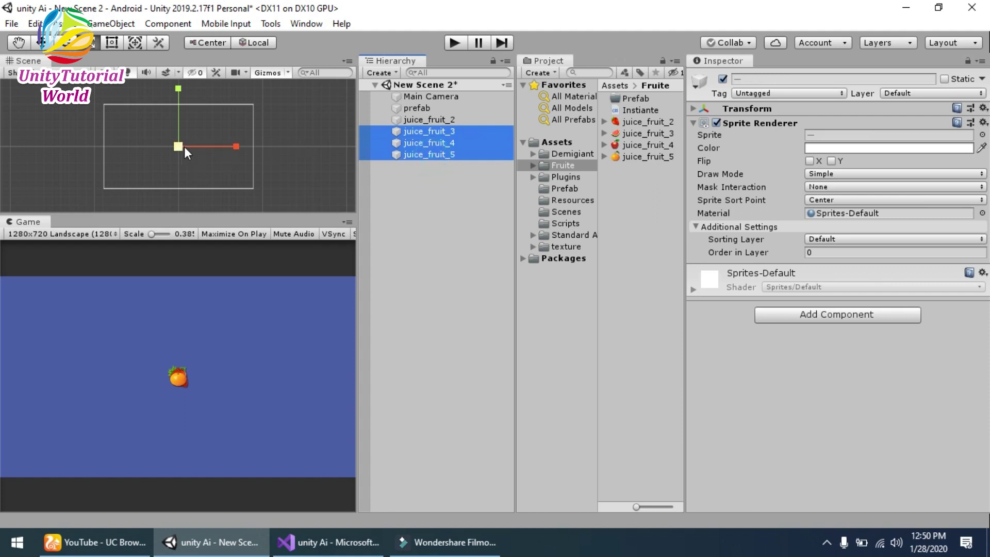
left_click_drag(178, 147, 181, 125)
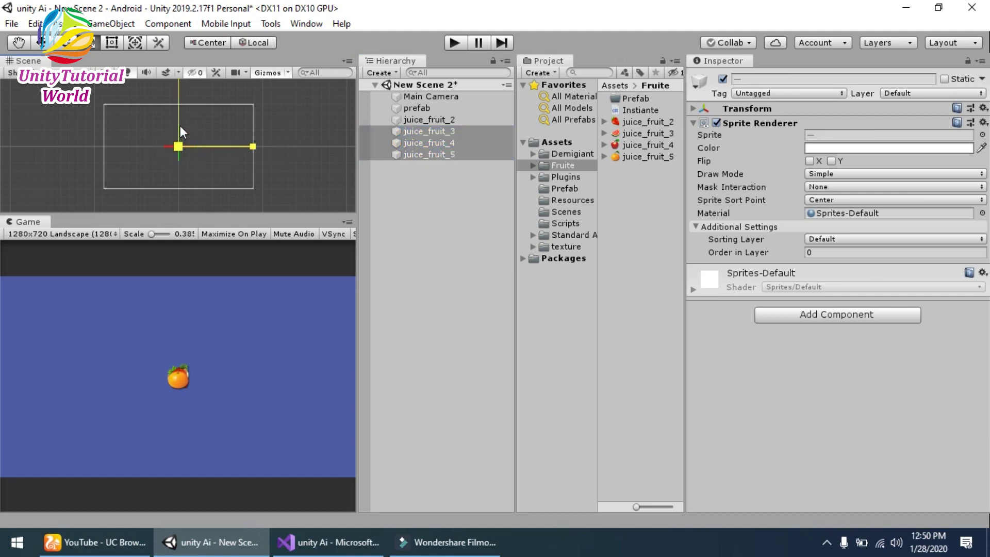
Select all four juice fruit objects and add a Box Collider 2D to them.
left_click(454, 178)
left_click(430, 120)
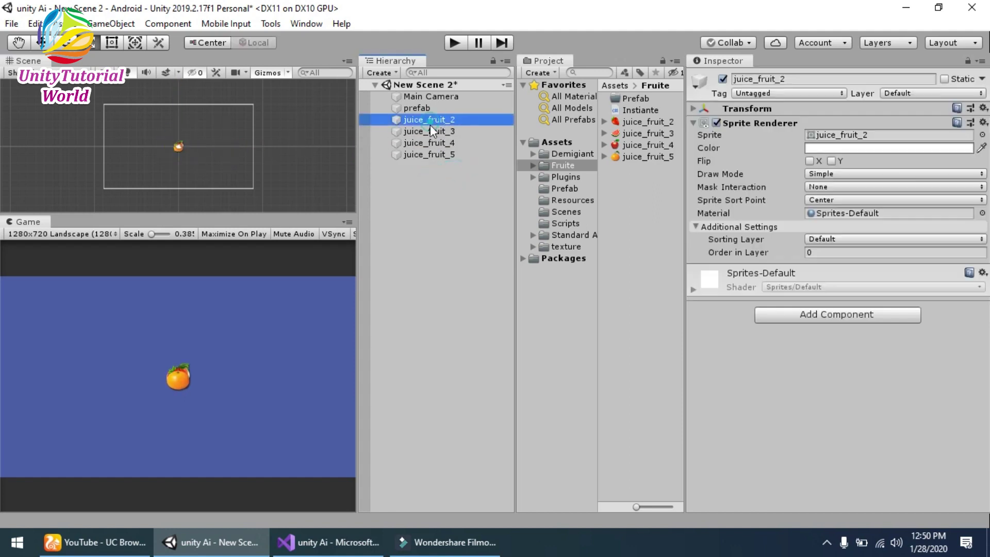
left_click(433, 154, "shift")
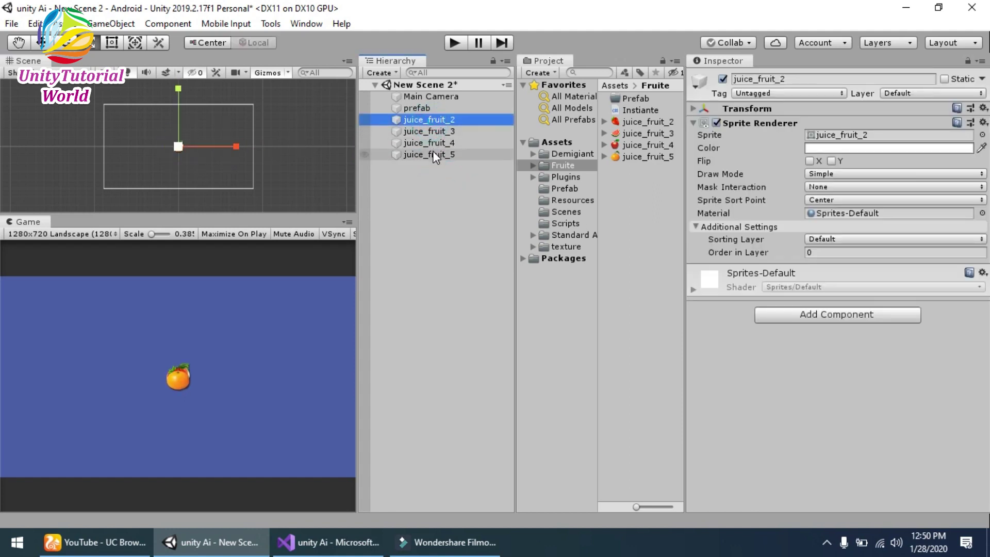
left_click(828, 315)
type("box")
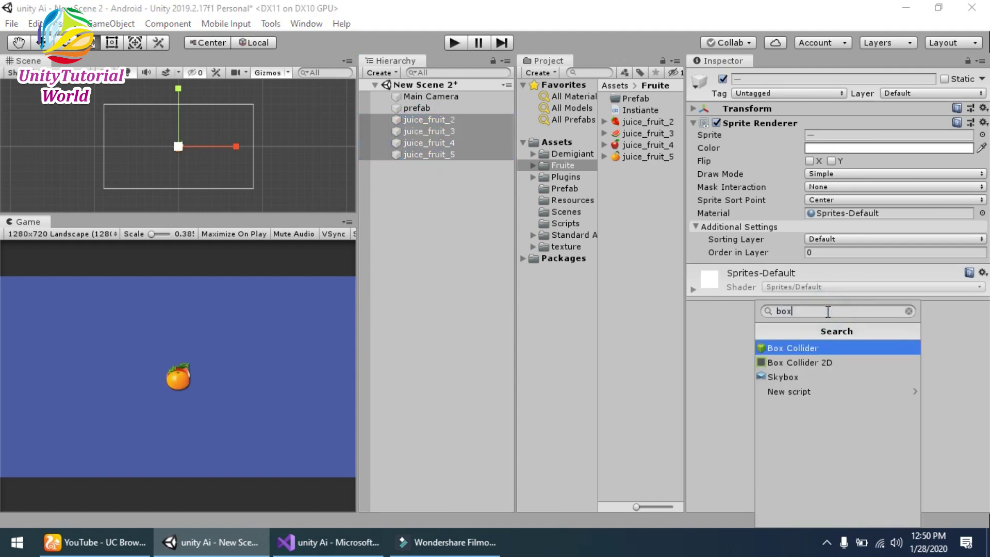
key("Down")
key("Return")
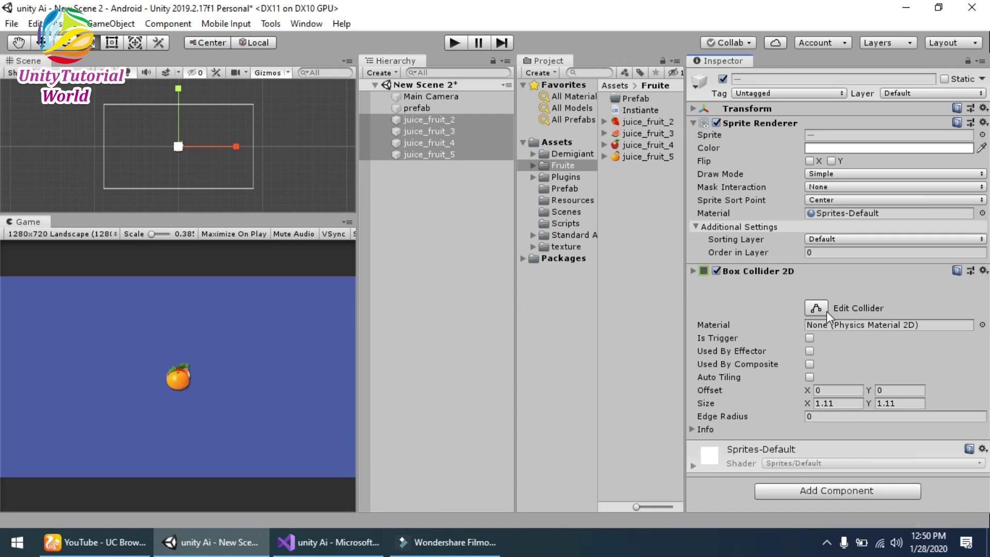
left_click(694, 271)
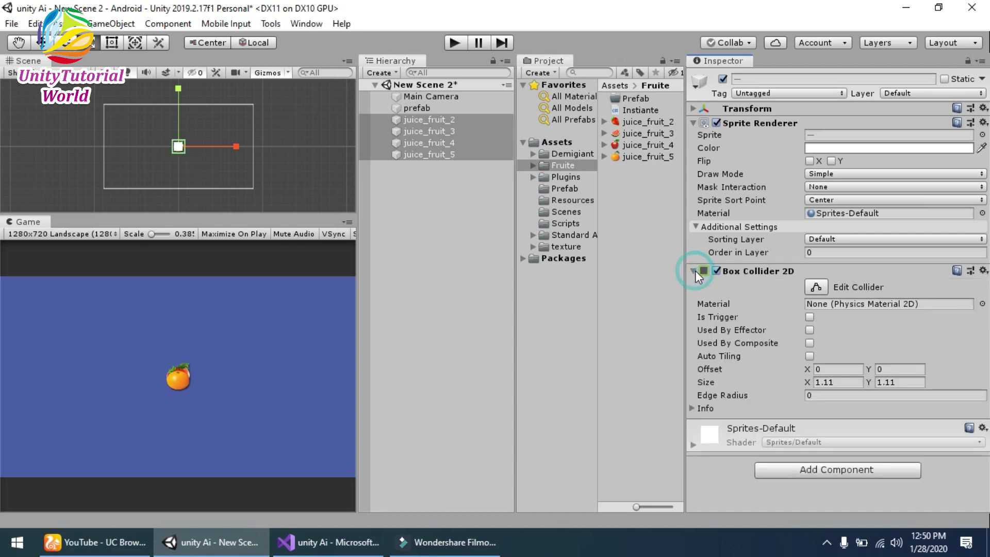
Check that juice_fruit_2 through juice_fruit_5 each have the Box Collider 2D.
left_click(466, 262)
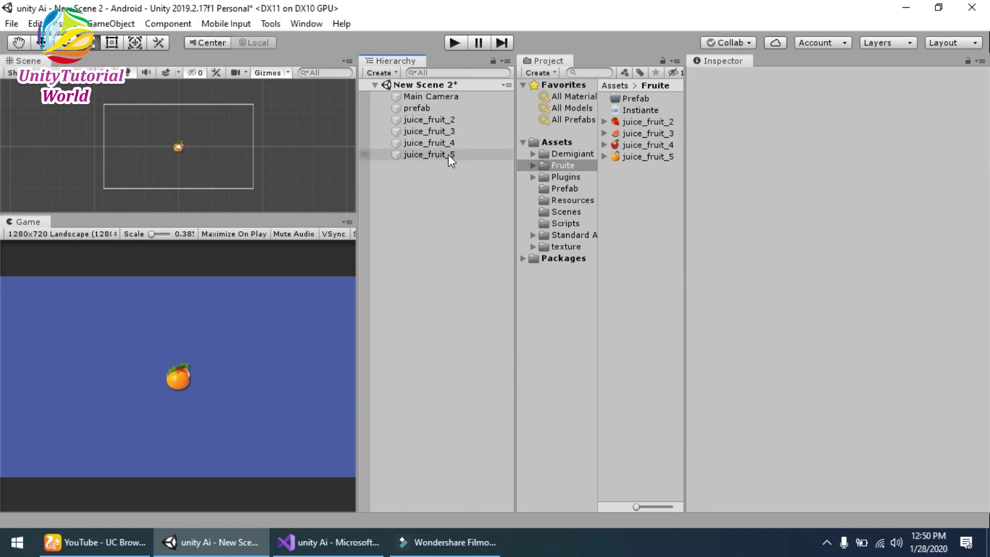
left_click(440, 121)
left_click(438, 144)
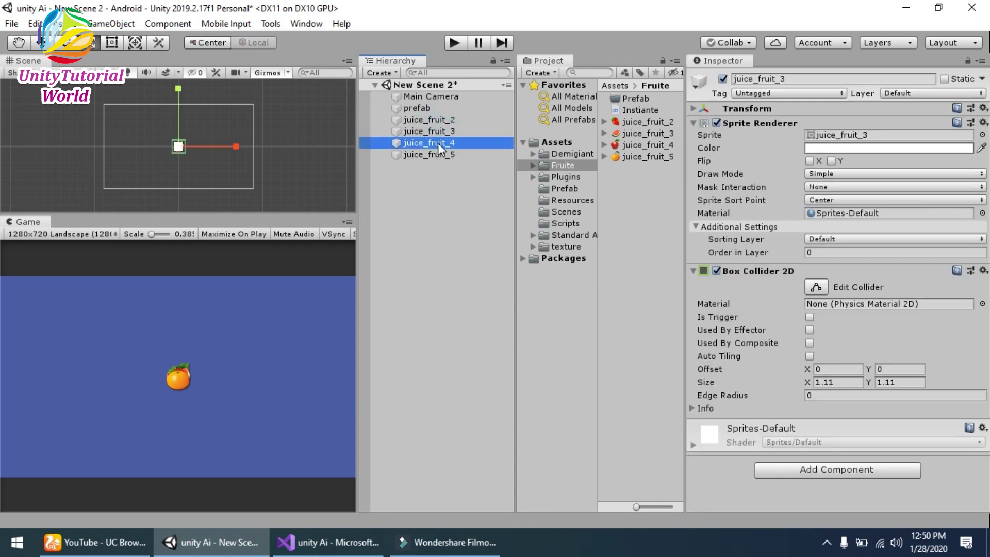
left_click(438, 155)
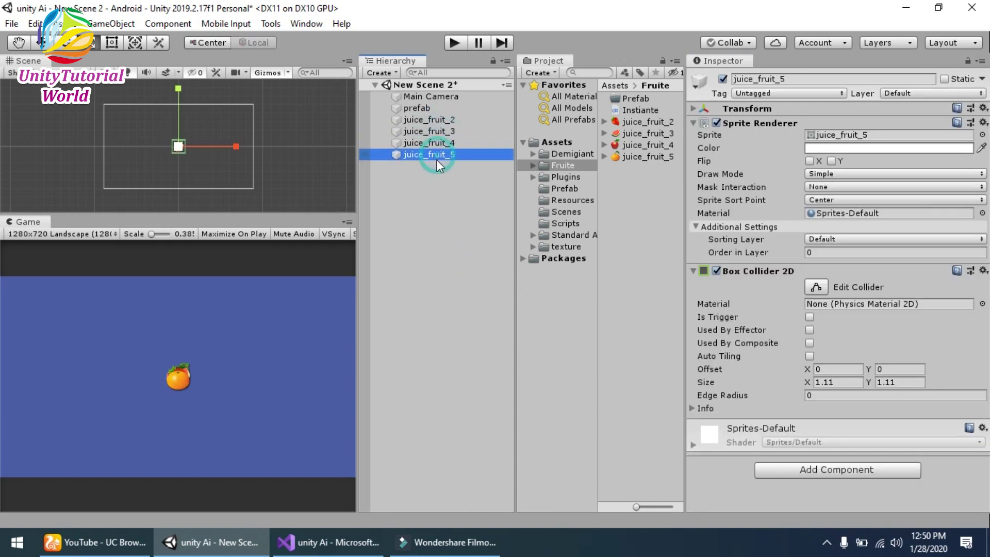
left_click(415, 119)
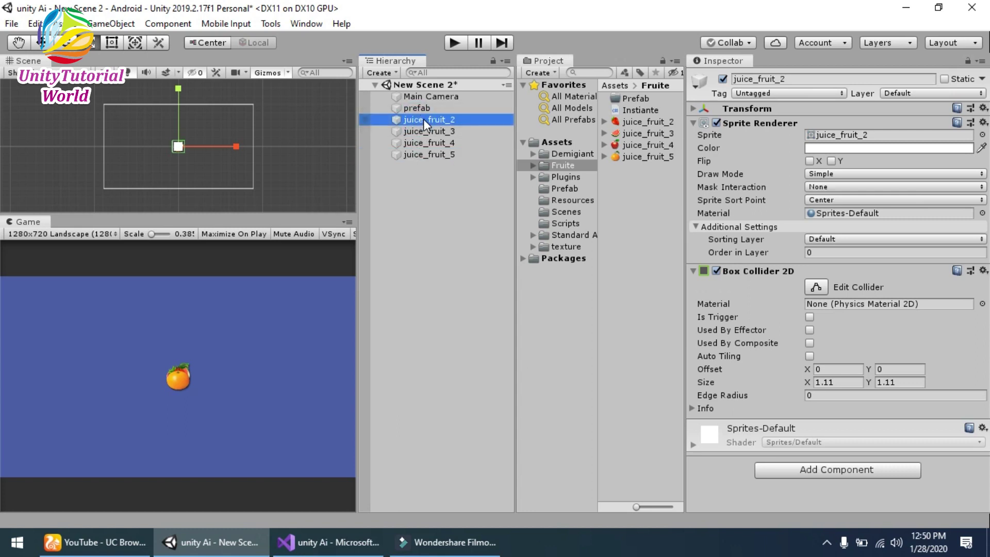
Save the juice fruit objects as prefab assets in the Fruite/Prefab folder.
left_click_drag(423, 119, 622, 102)
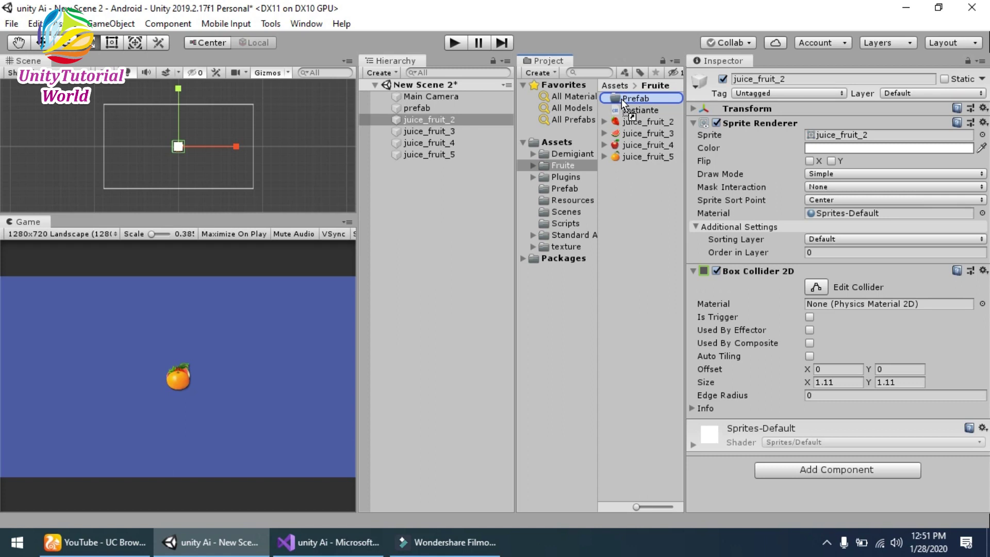
left_click_drag(622, 102, 617, 98)
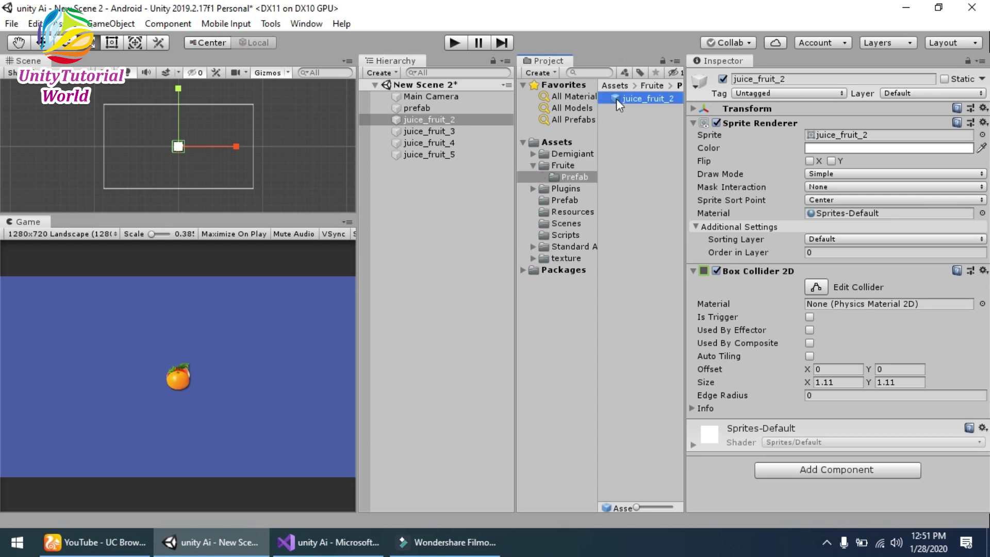
left_click_drag(447, 132, 601, 119)
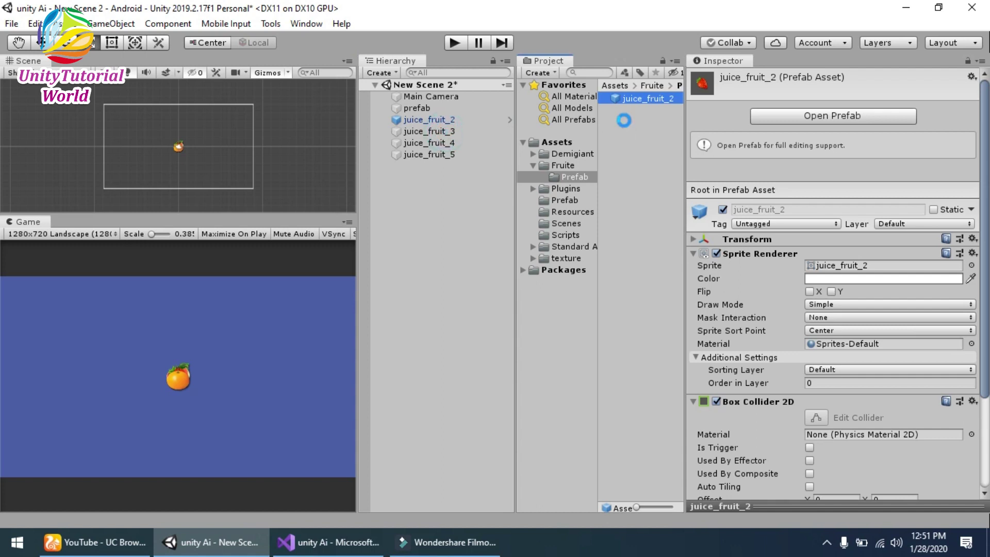
left_click_drag(429, 131, 640, 109)
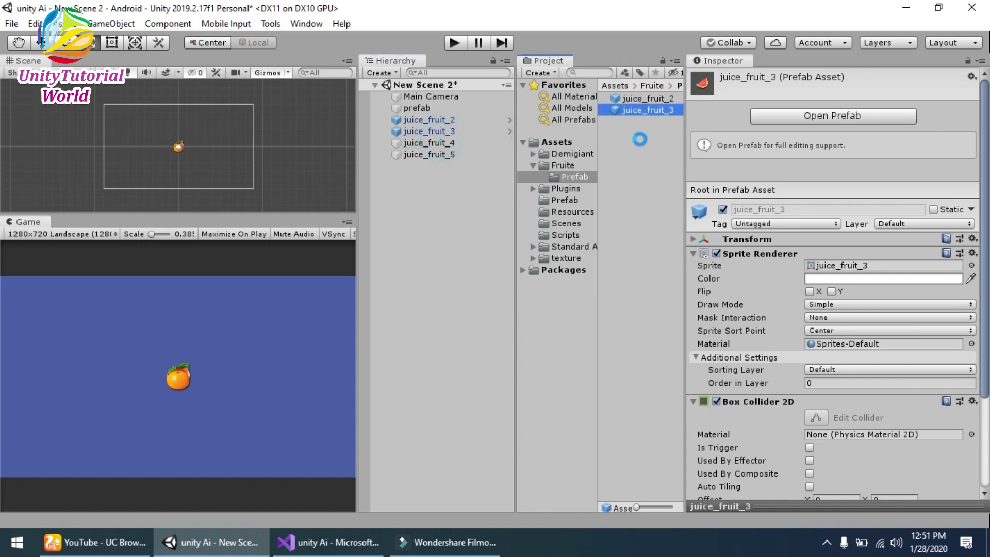
left_click_drag(438, 143, 639, 161)
Delete the four fruit objects from the scene and save it.
left_click(438, 119)
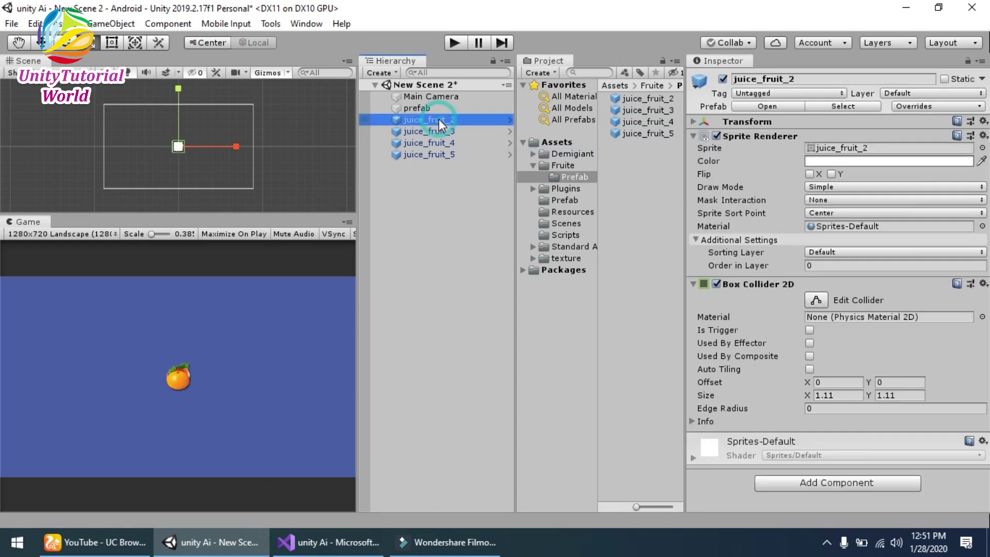
left_click(438, 153, "shift")
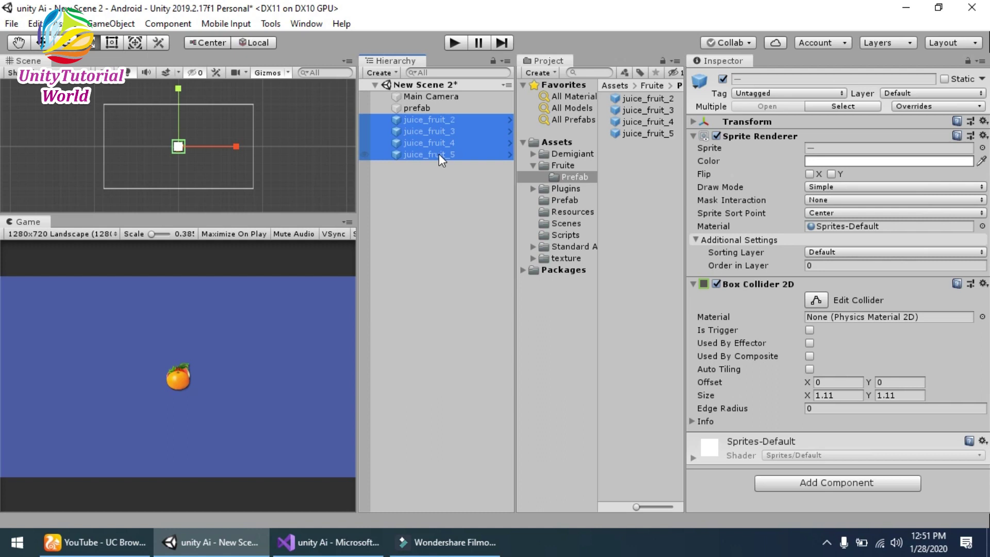
key("Delete")
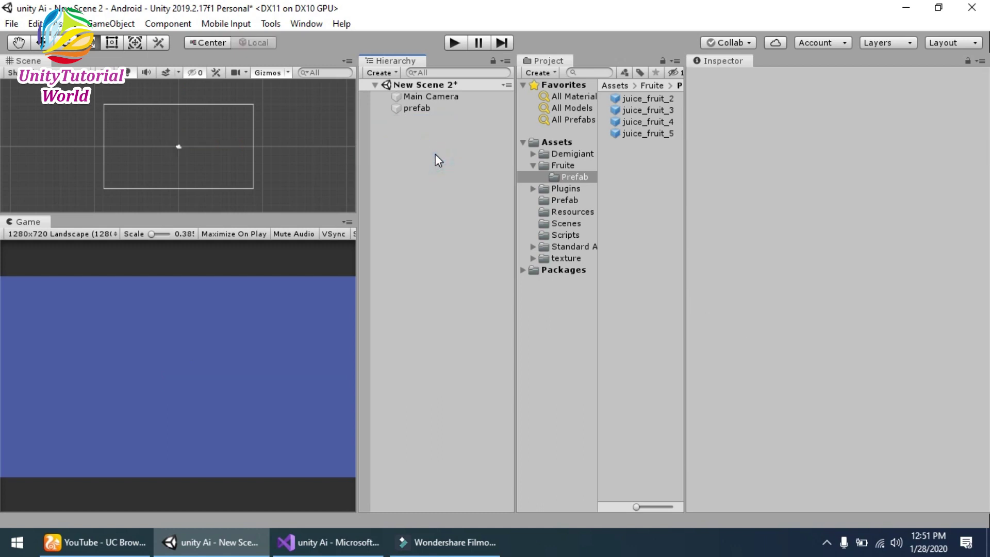
key("ctrl+s")
left_click(416, 109)
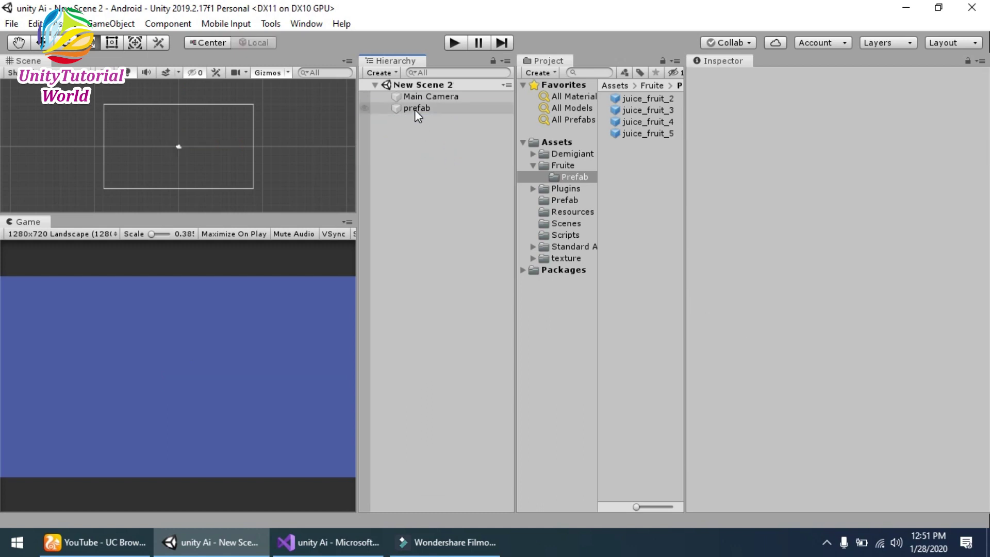
Attach the Instiante script from the Fruite folder to 'prefab' and open it in Visual Studio.
left_click(570, 164)
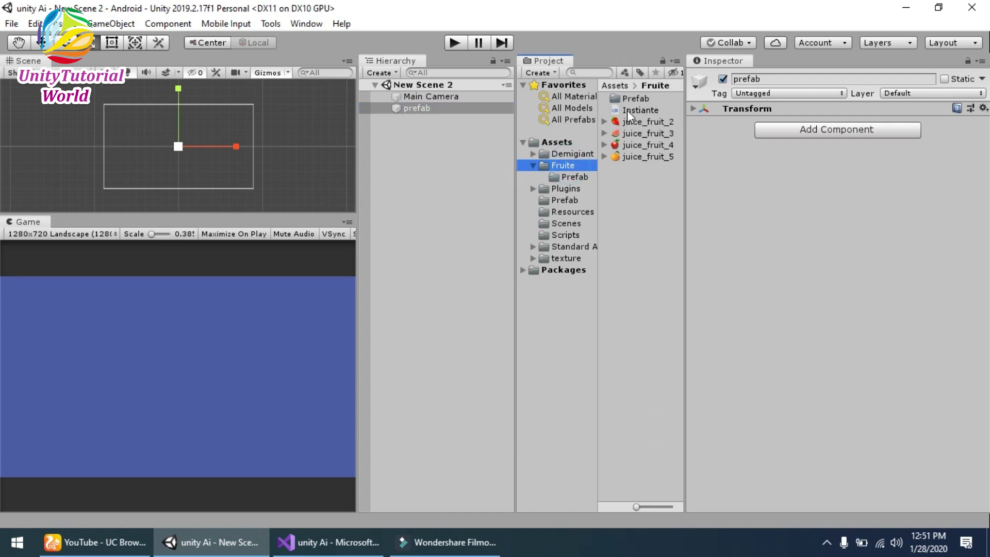
left_click_drag(630, 110, 789, 176)
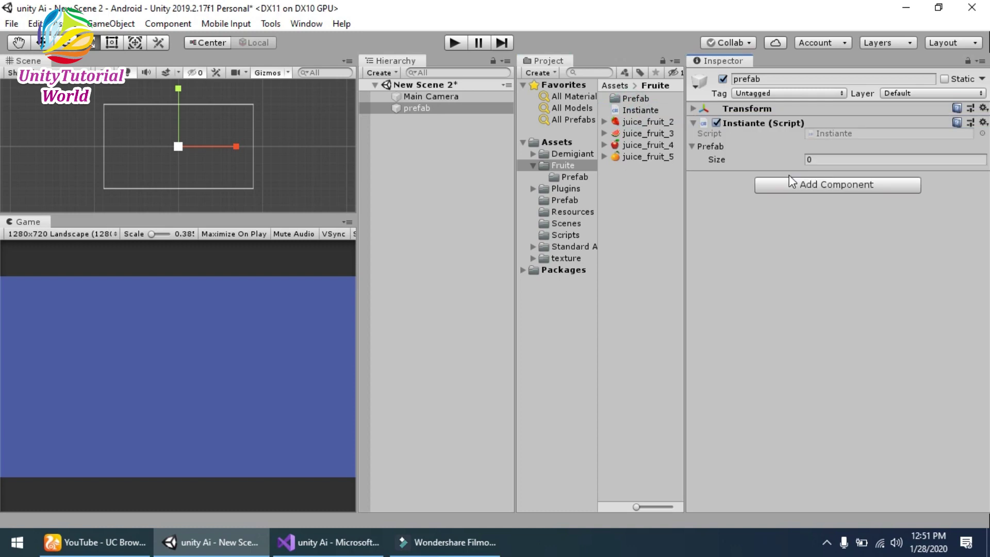
double_click(832, 132)
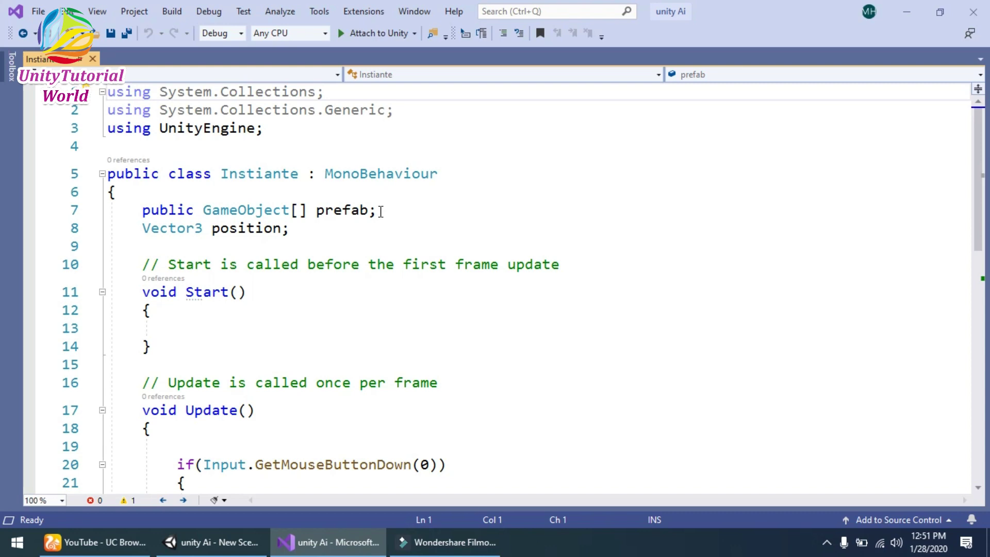
Review the script's ScreenToWorldPoint position line and the random index variable i.
scroll(380, 211, "down", 1)
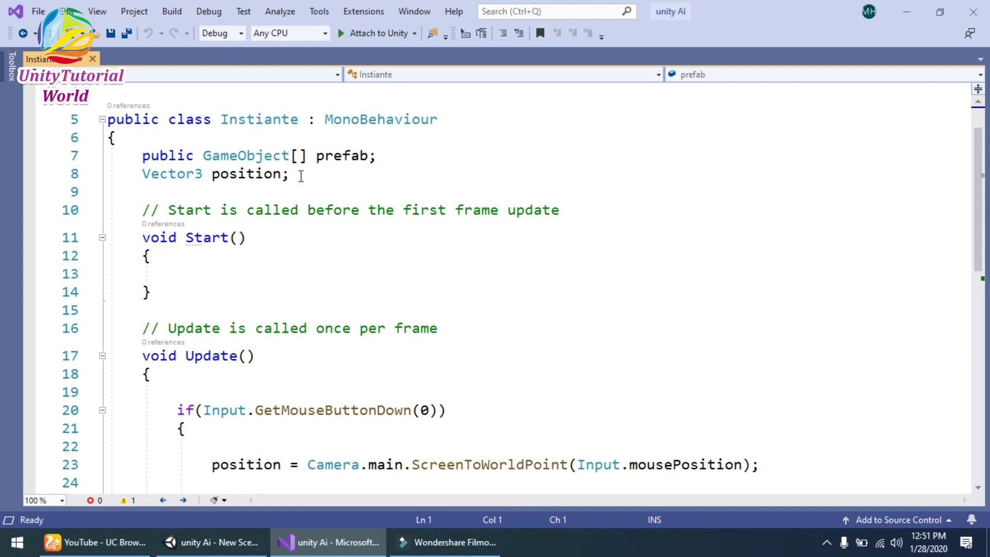
scroll(305, 175, "down", 1)
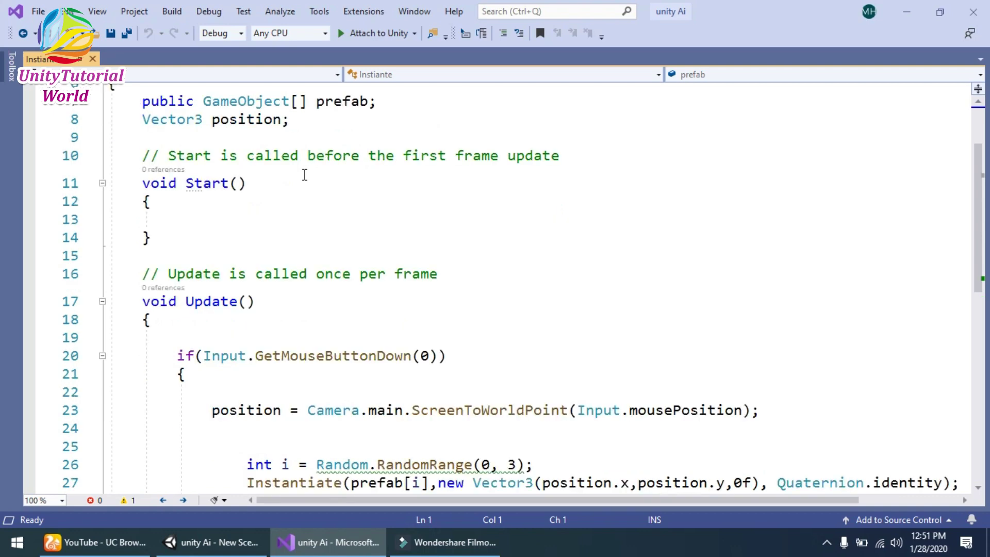
scroll(305, 175, "down", 1)
scroll(199, 264, "down", 1)
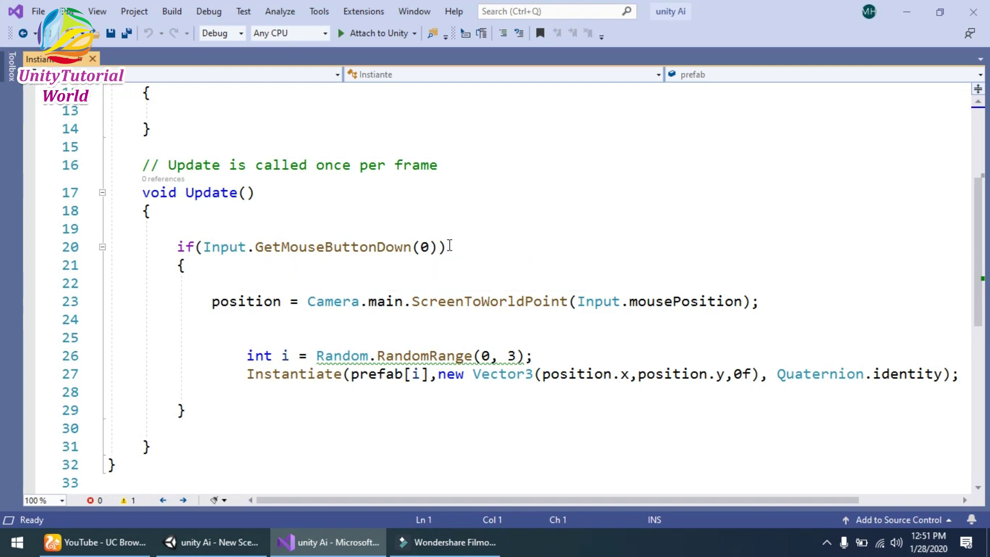
scroll(361, 278, "down", 1)
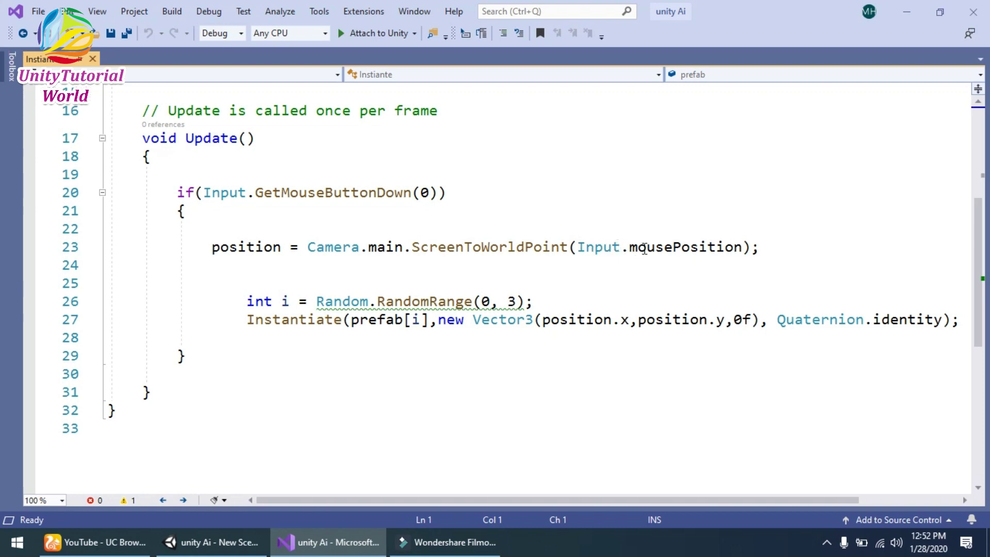
left_click_drag(749, 247, 306, 246)
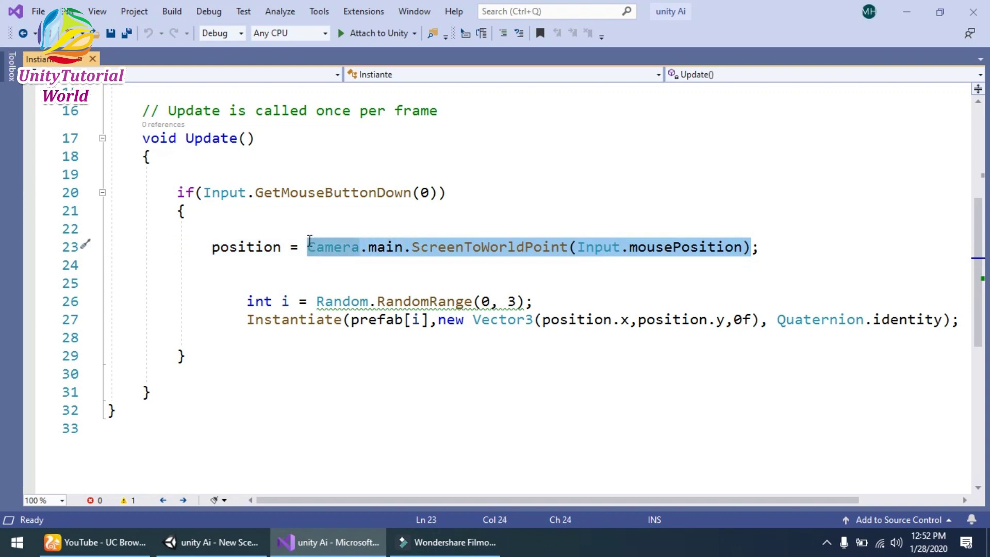
left_click(349, 222)
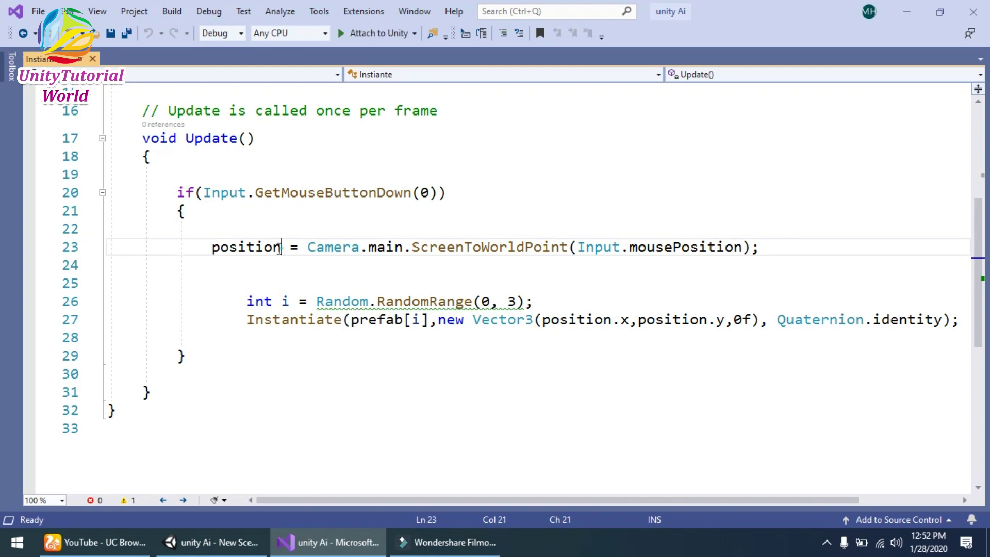
left_click_drag(284, 248, 212, 247)
left_click(245, 214)
scroll(245, 214, "down", 1)
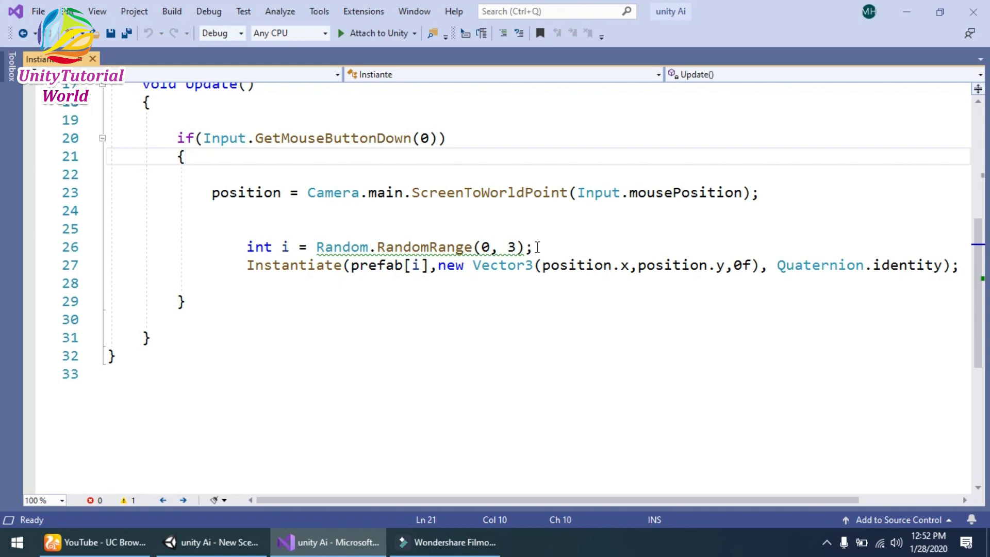
scroll(537, 248, "down", 1)
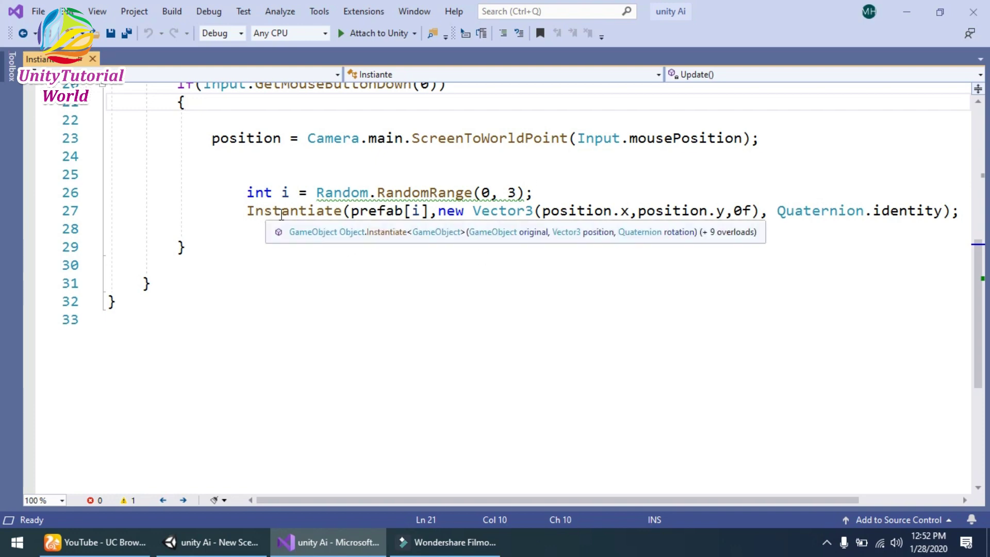
mouse_move(286, 246)
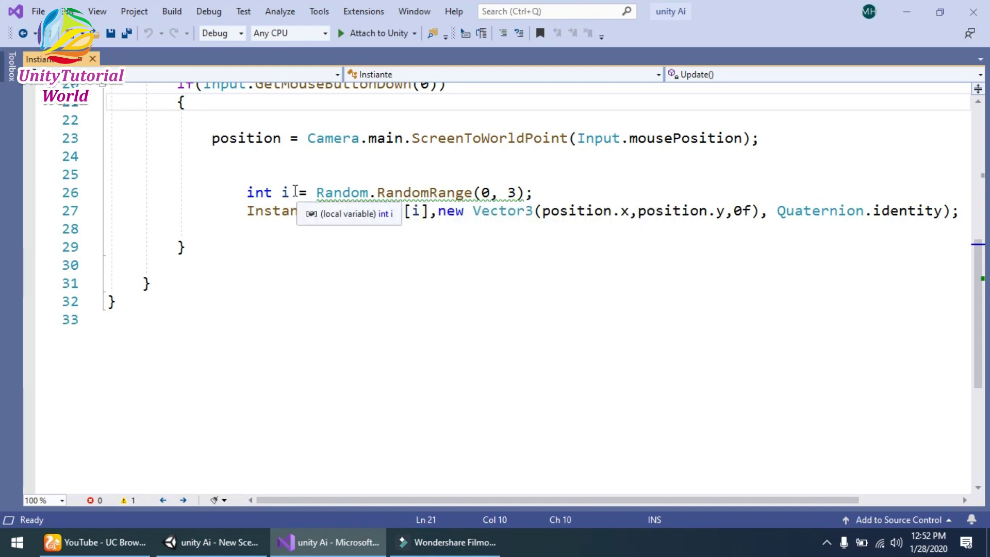
left_click(290, 192)
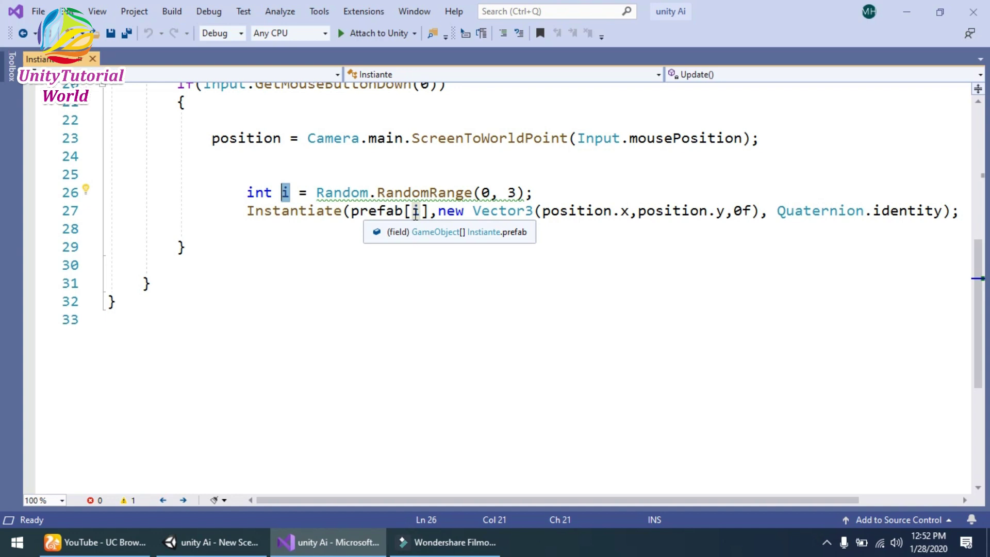
left_click(420, 243)
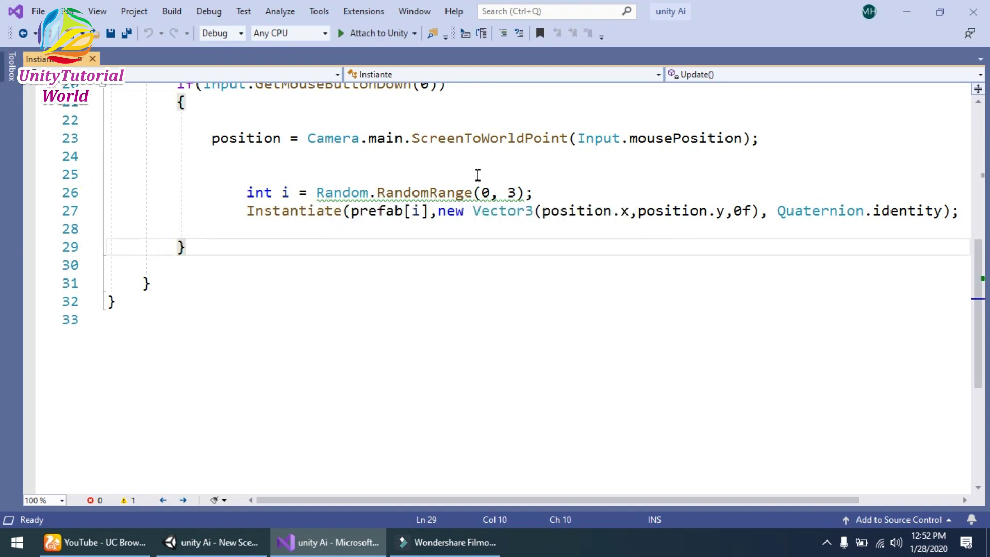
mouse_move(721, 211)
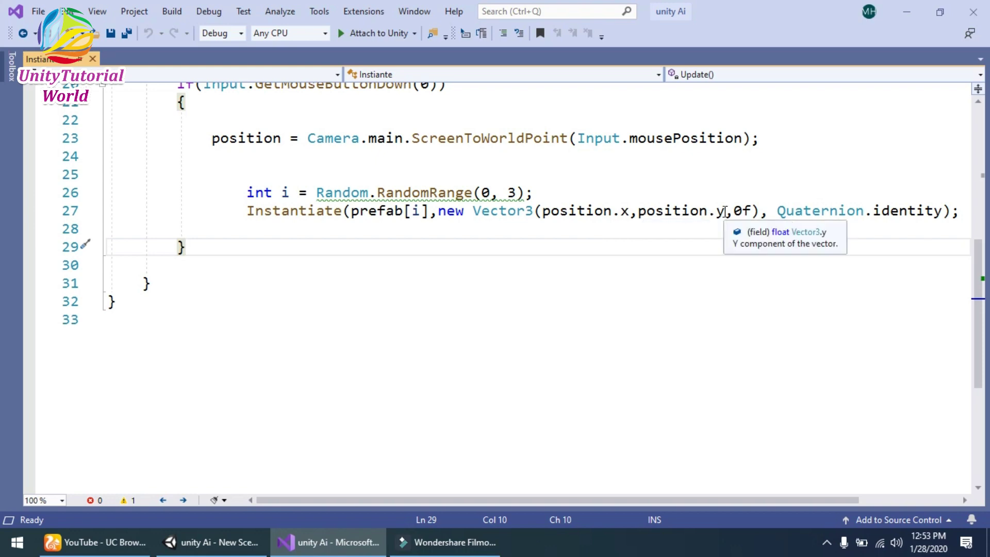
Review the Instantiate call with Quaternion.identity on line 27 and save the script.
left_click(743, 211)
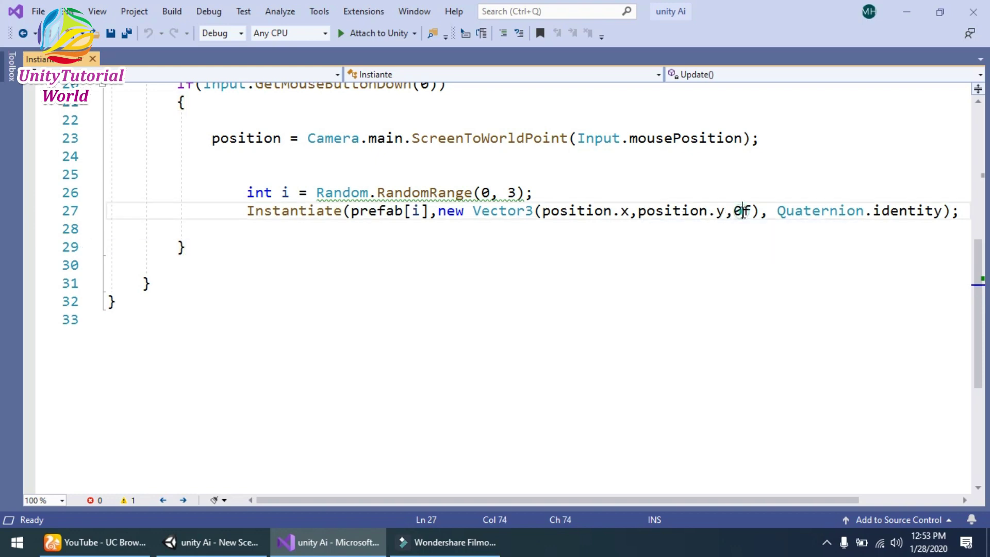
key("shift+Left")
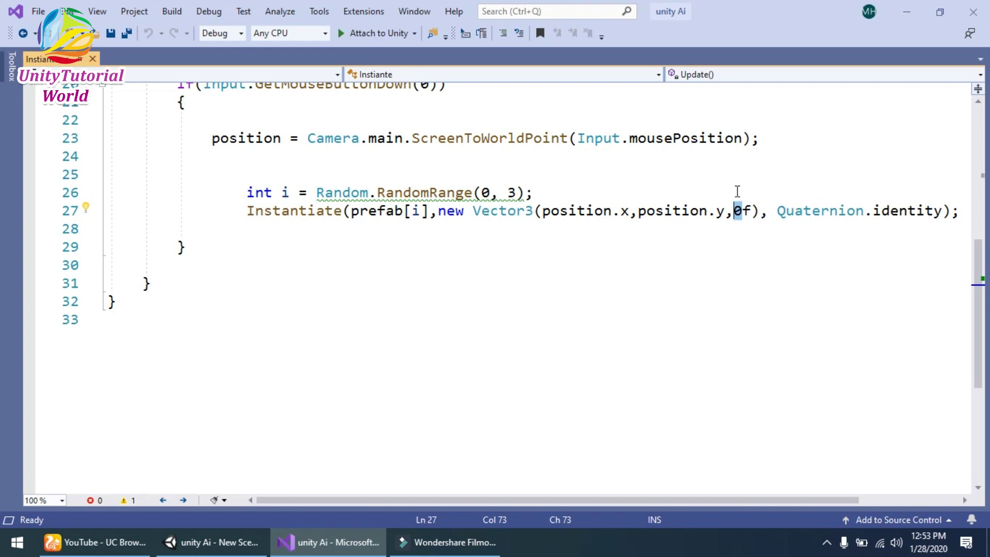
left_click(738, 190)
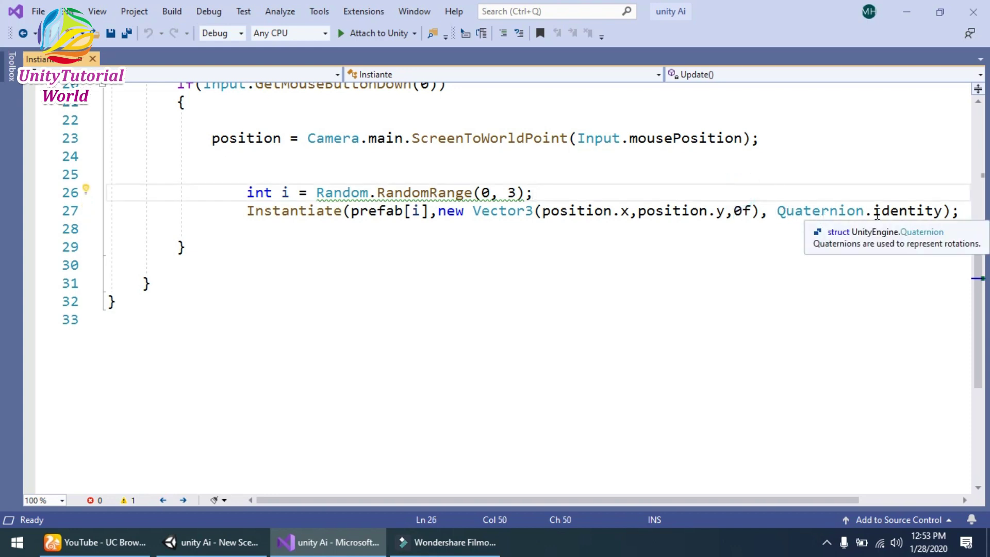
left_click_drag(962, 212, 777, 212)
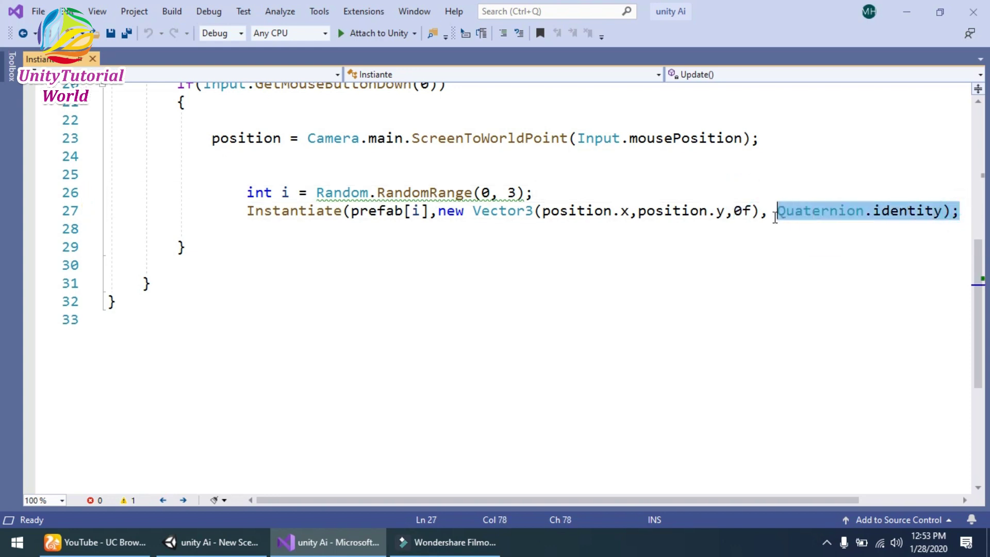
left_click(797, 187)
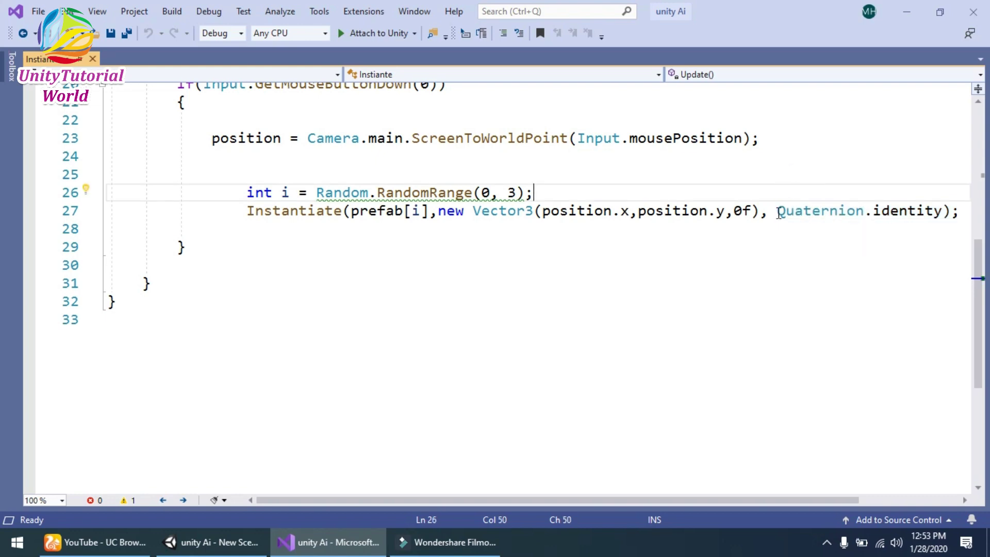
left_click(776, 213)
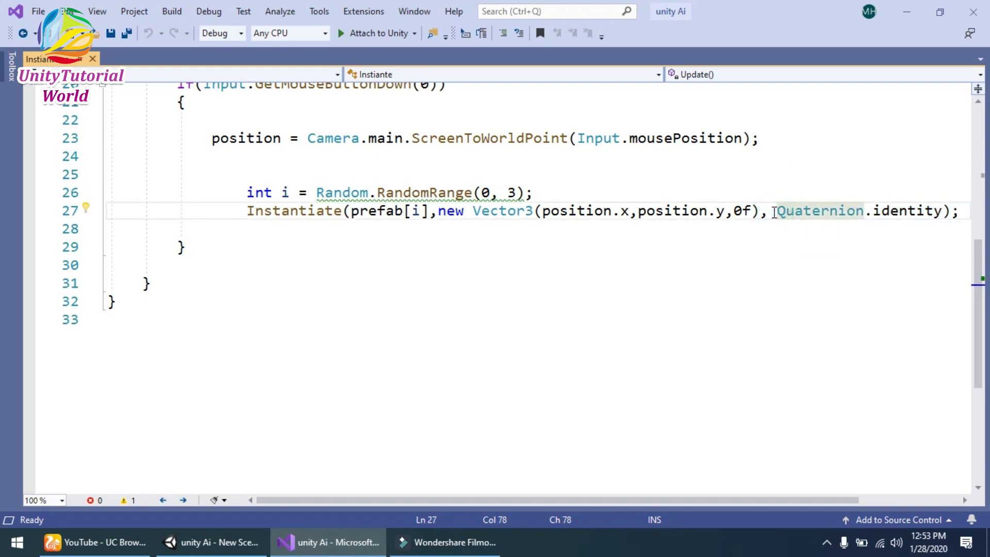
scroll(776, 213, "up", 1)
scroll(774, 212, "up", 2)
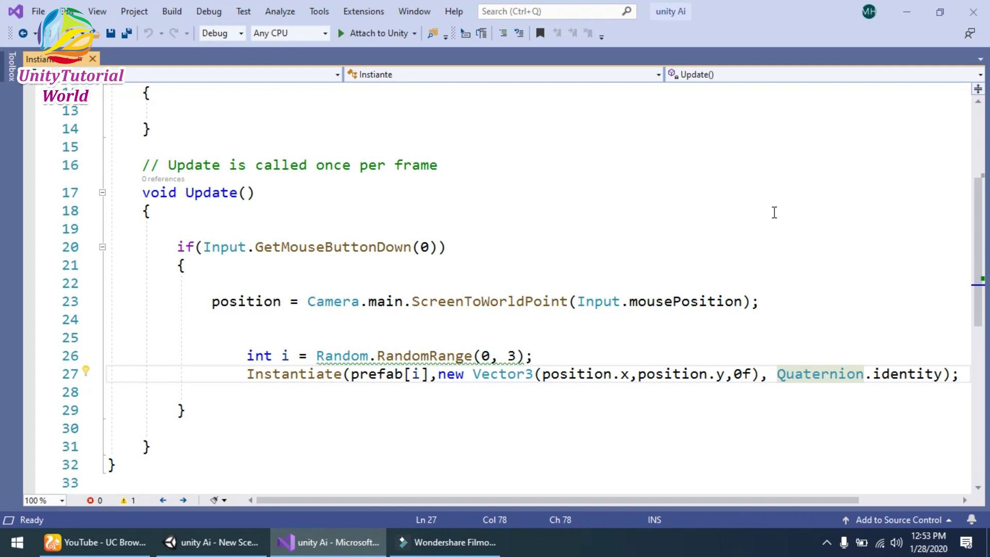
scroll(774, 212, "up", 1)
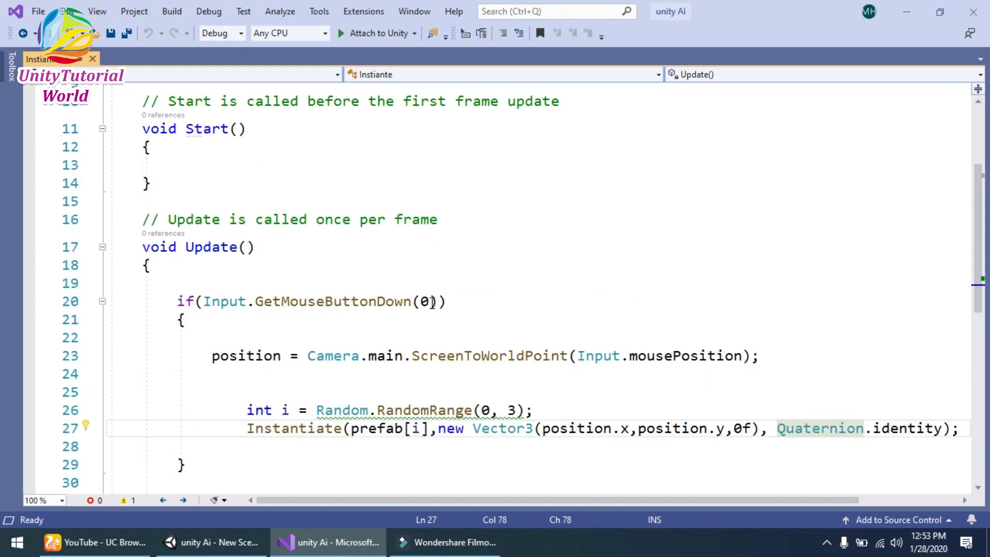
scroll(365, 345, "down", 1)
scroll(365, 344, "up", 2)
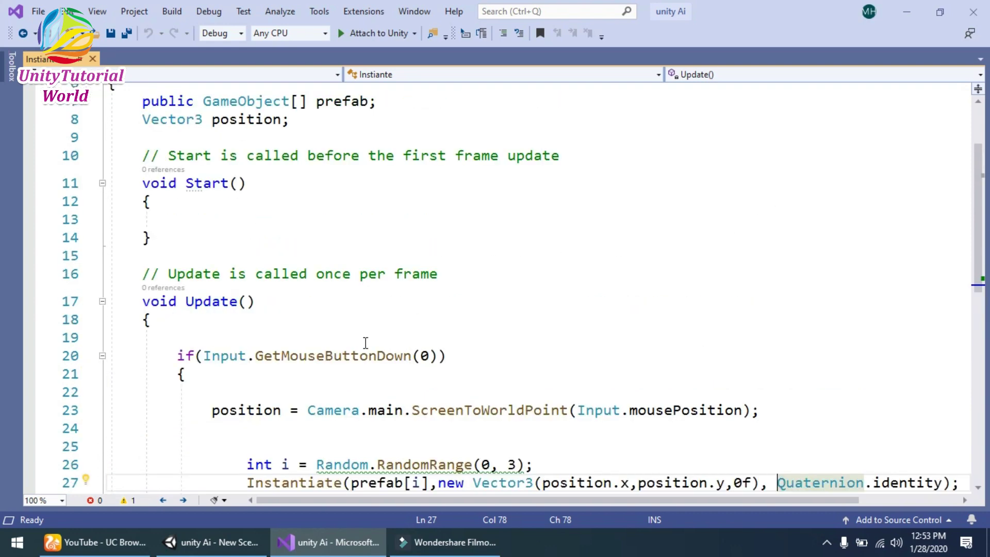
scroll(365, 343, "up", 1)
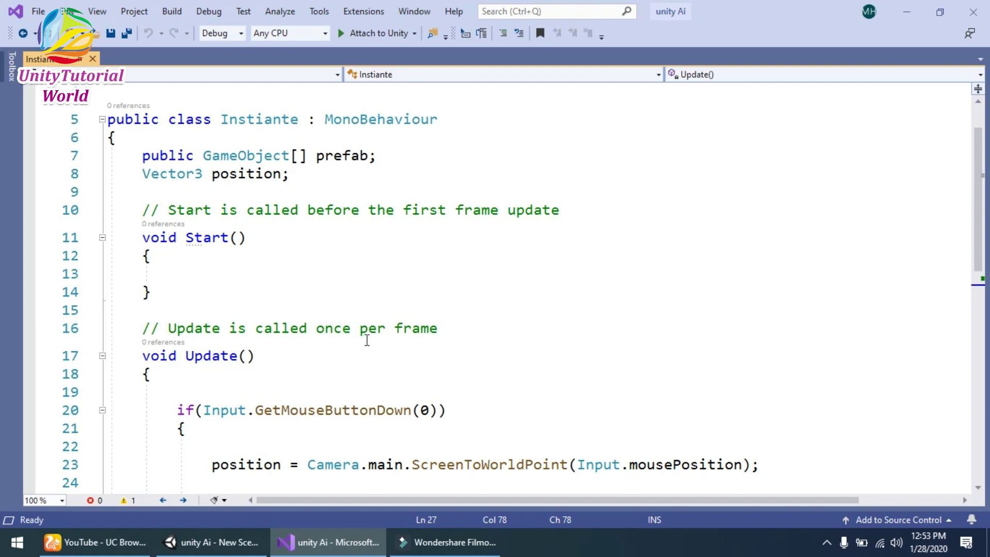
scroll(390, 275, "down", 1)
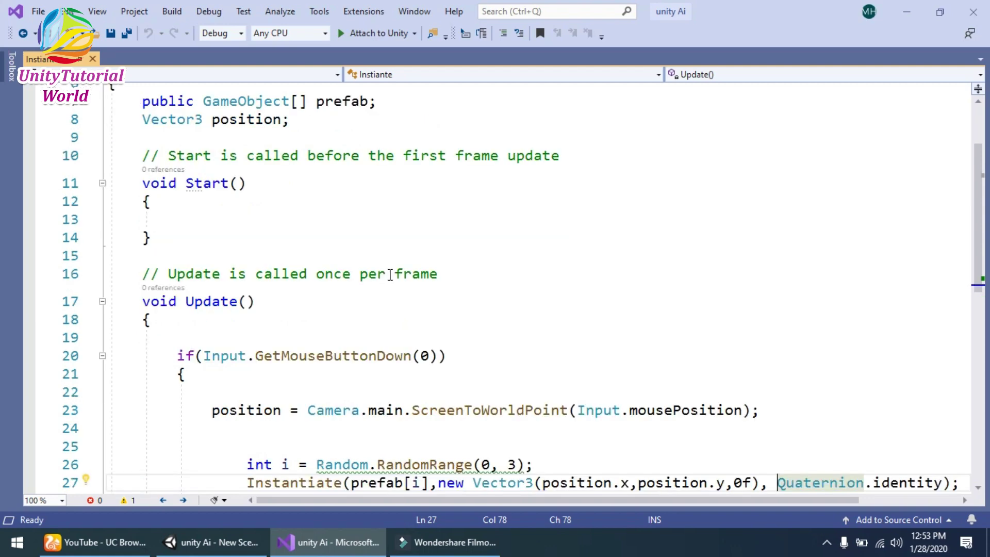
scroll(392, 274, "down", 1)
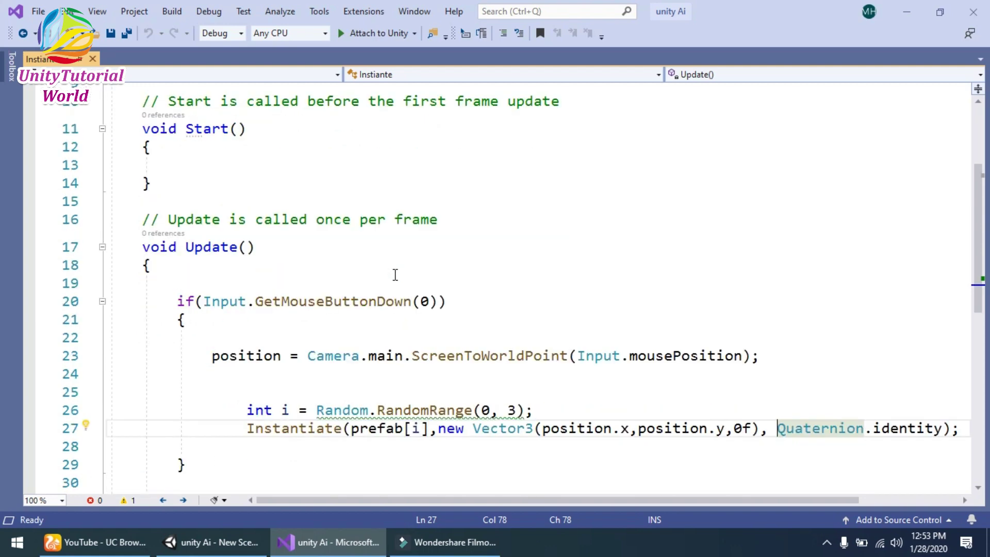
left_click(394, 274)
key("ctrl+s")
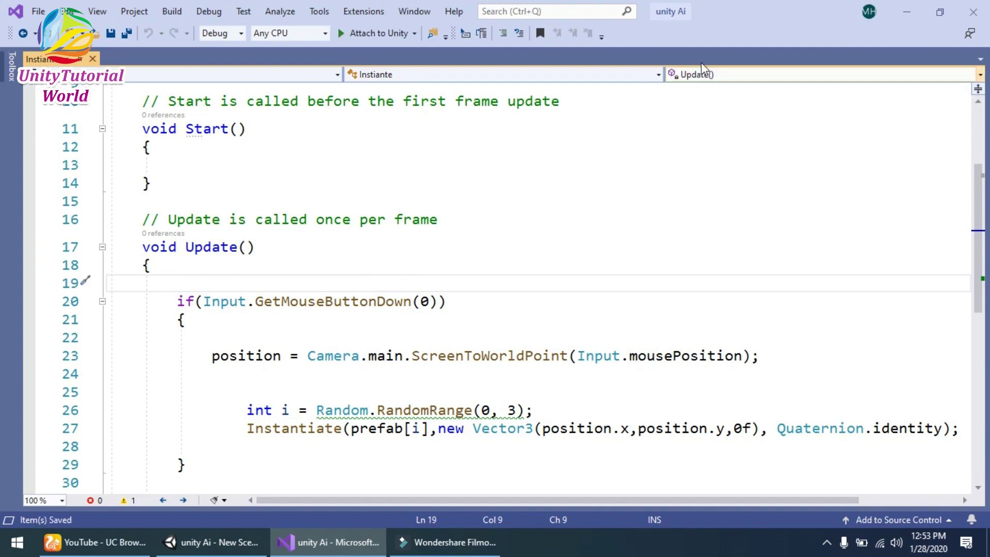
Back in Unity, select the 'prefab' object and open the Fruite/Prefab folder.
left_click(907, 11)
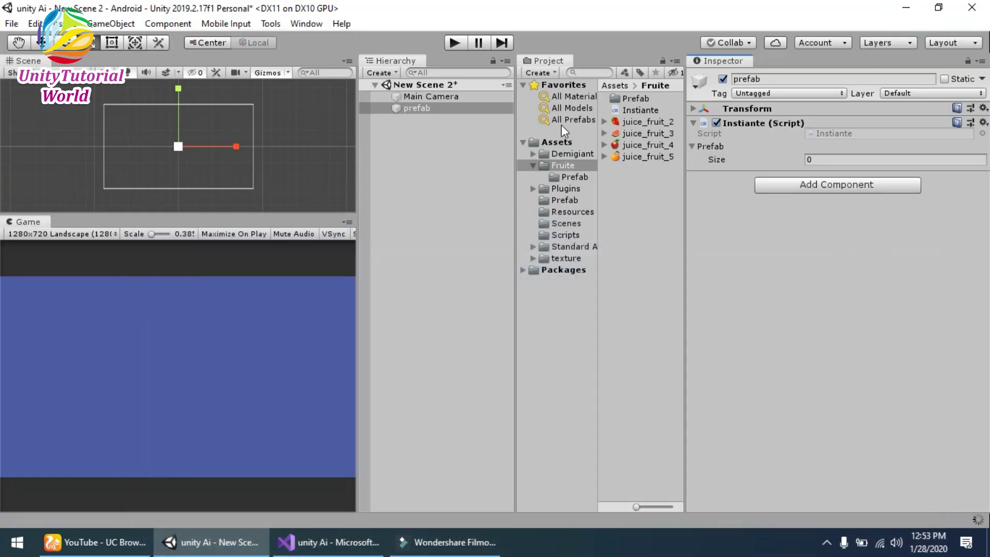
left_click(411, 112)
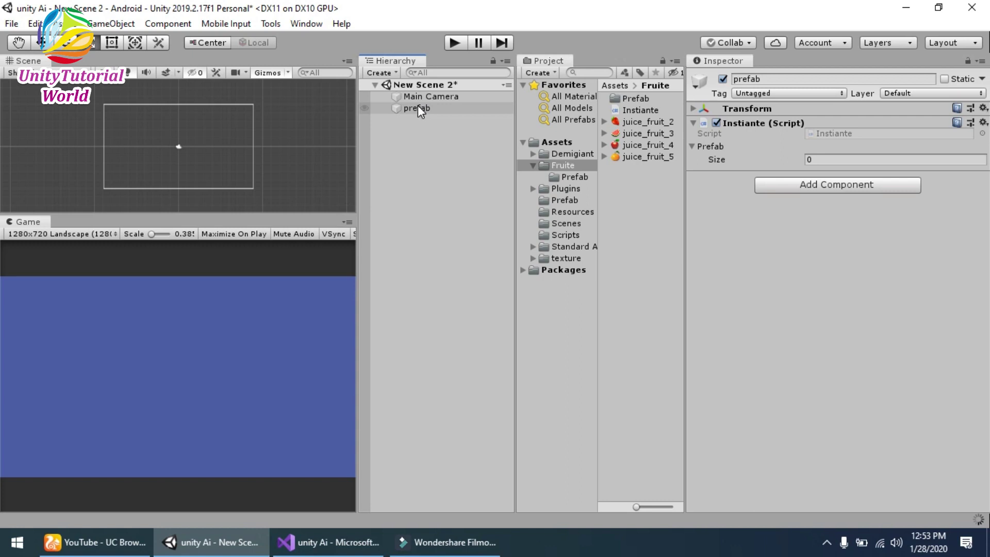
left_click(418, 107)
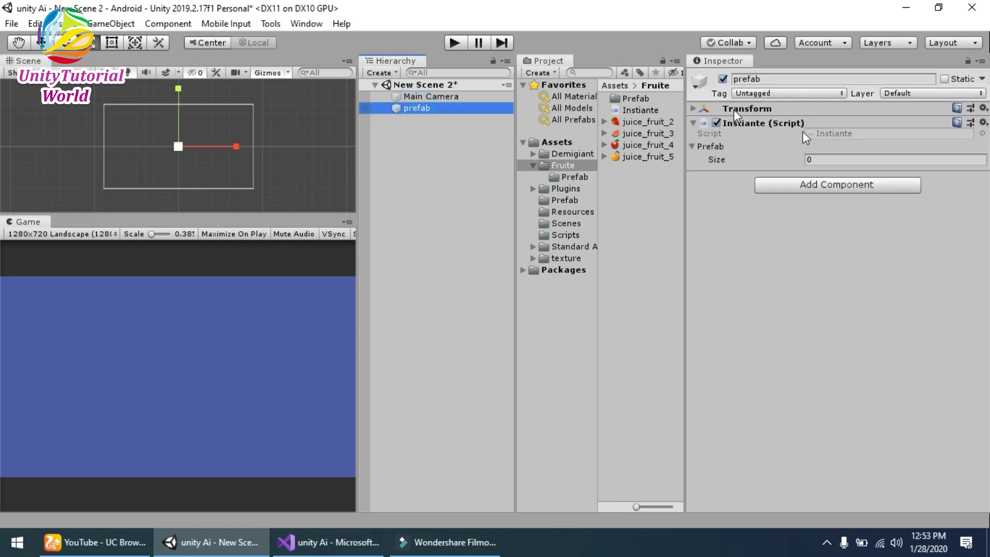
left_click(484, 150)
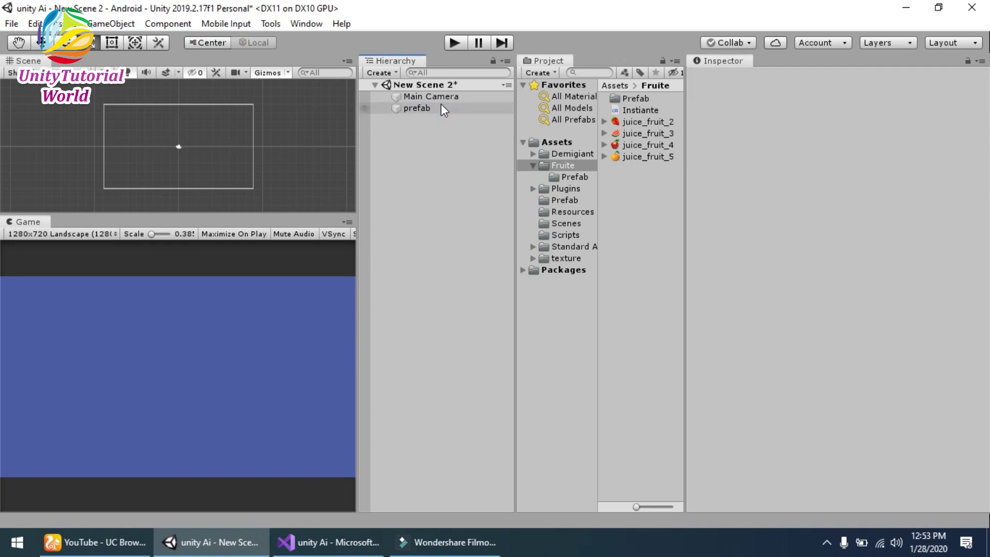
left_click(625, 98)
double_click(625, 98)
left_click(605, 98)
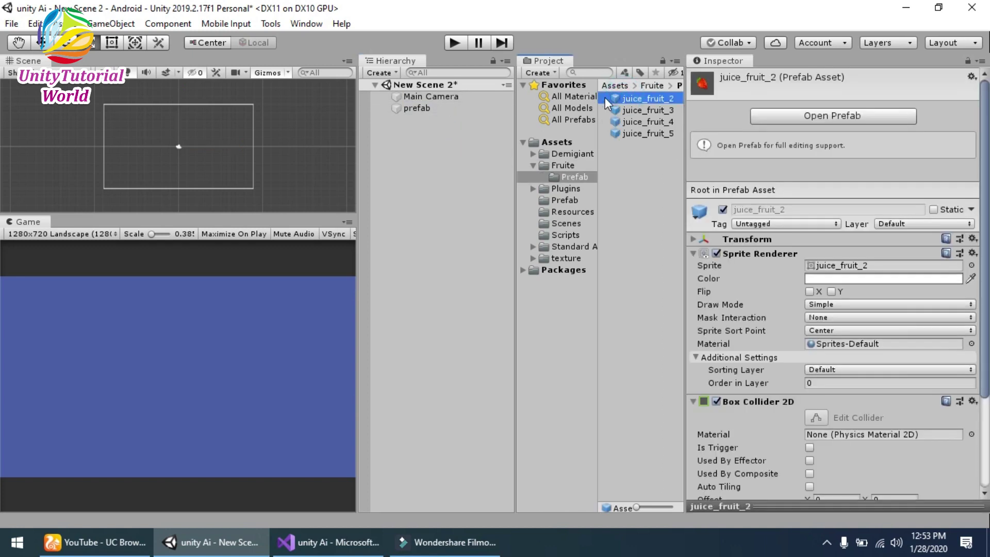
left_click(434, 109)
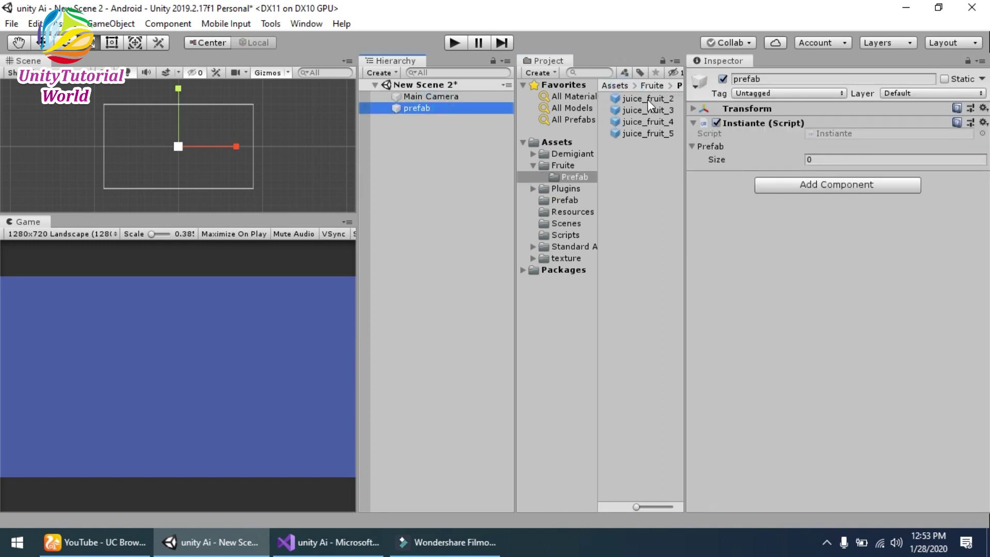
Fill the Prefab array with juice_fruit_2 through juice_fruit_5 and save the scene.
left_click_drag(648, 100, 735, 146)
left_click_drag(654, 111, 731, 146)
left_click_drag(663, 124, 736, 146)
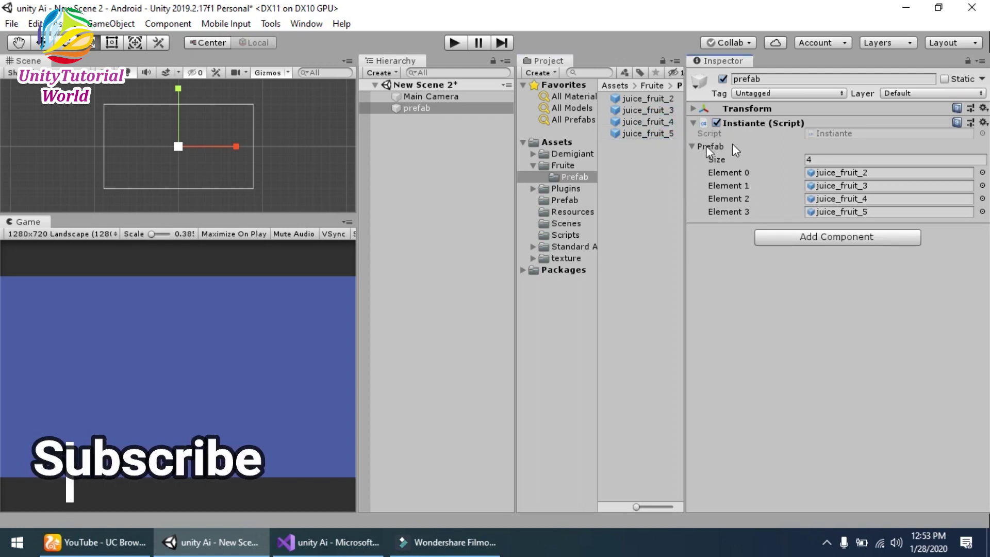
left_click(438, 209)
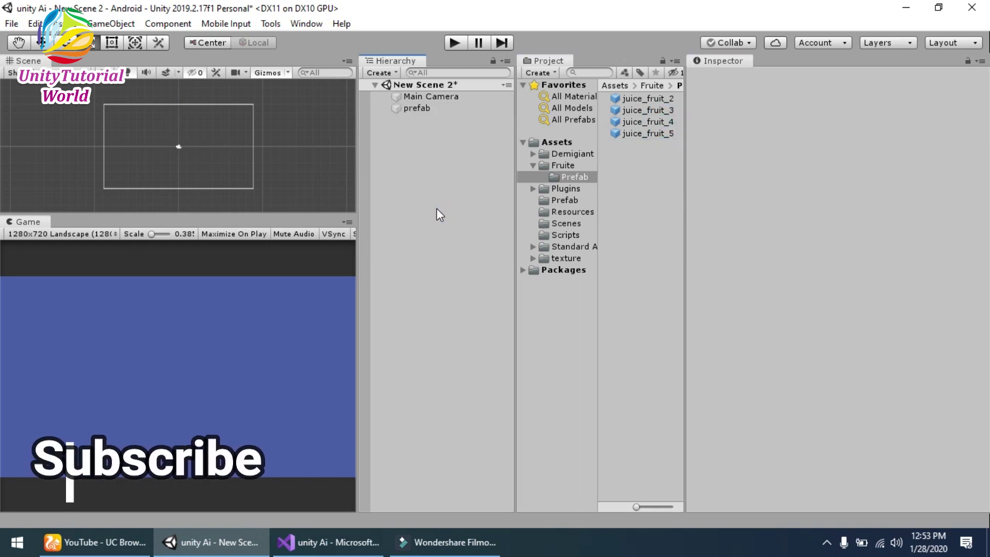
key("ctrl+s")
Enter Play mode and click around the Game view, spawning apples, strawberries and watermelon slices.
left_click(454, 43)
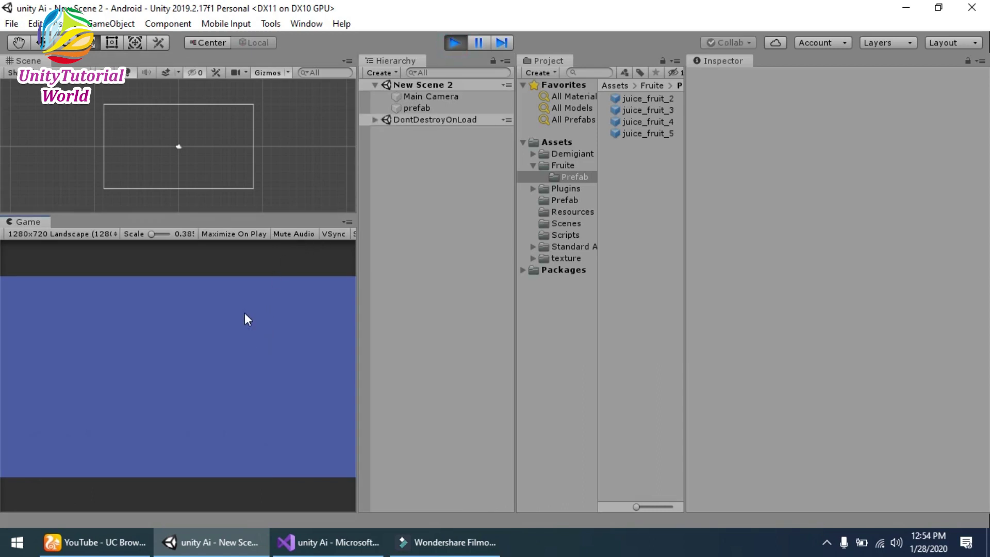
left_click(216, 336)
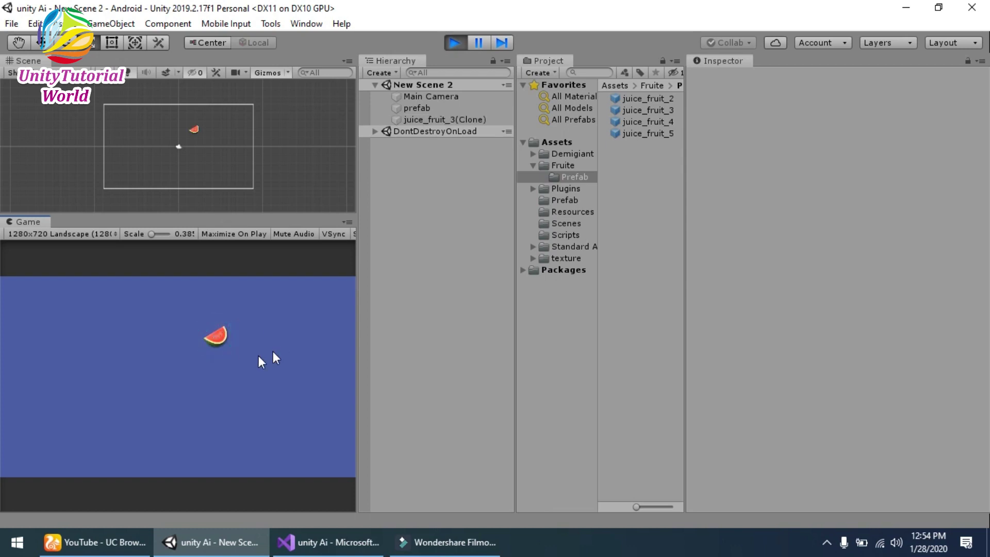
left_click(140, 360)
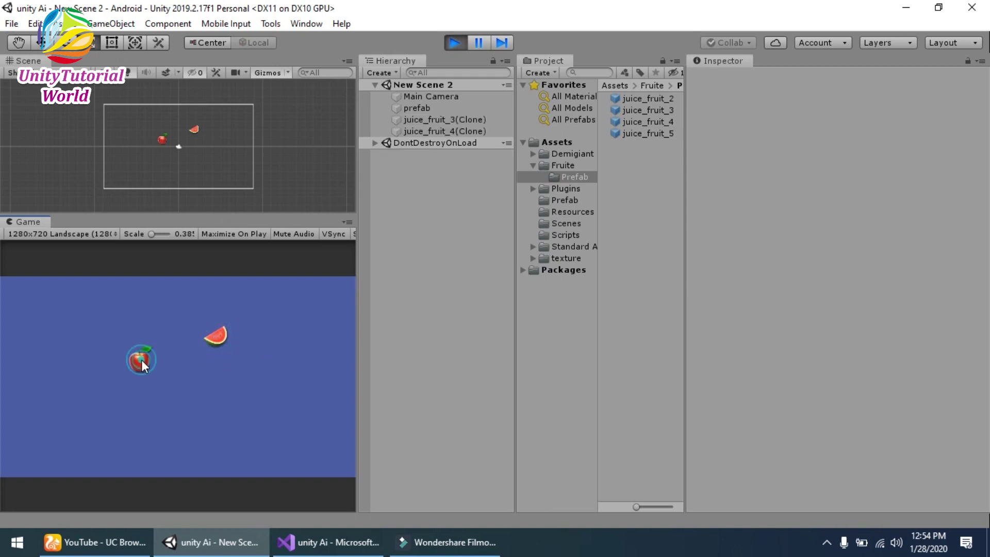
left_click(94, 333)
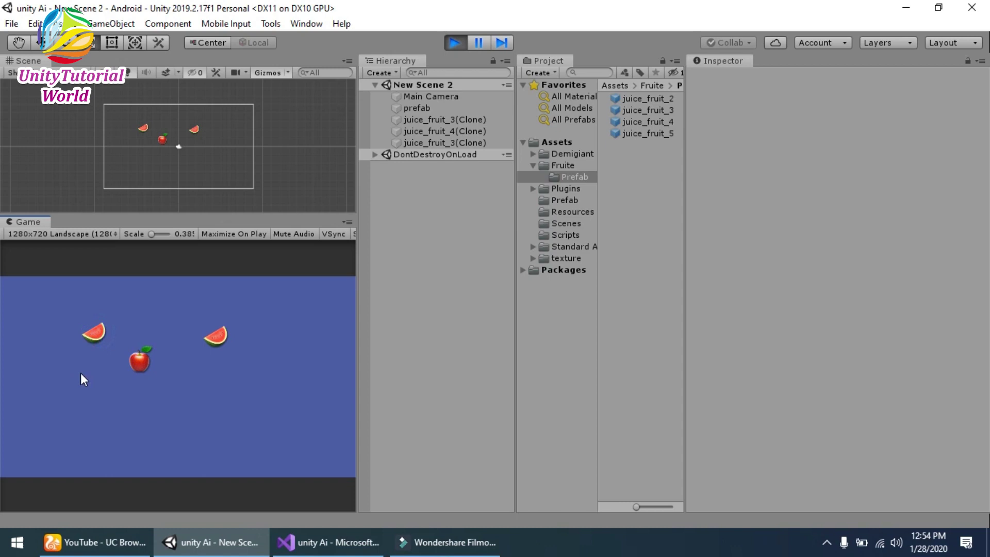
left_click(80, 373)
left_click(180, 405)
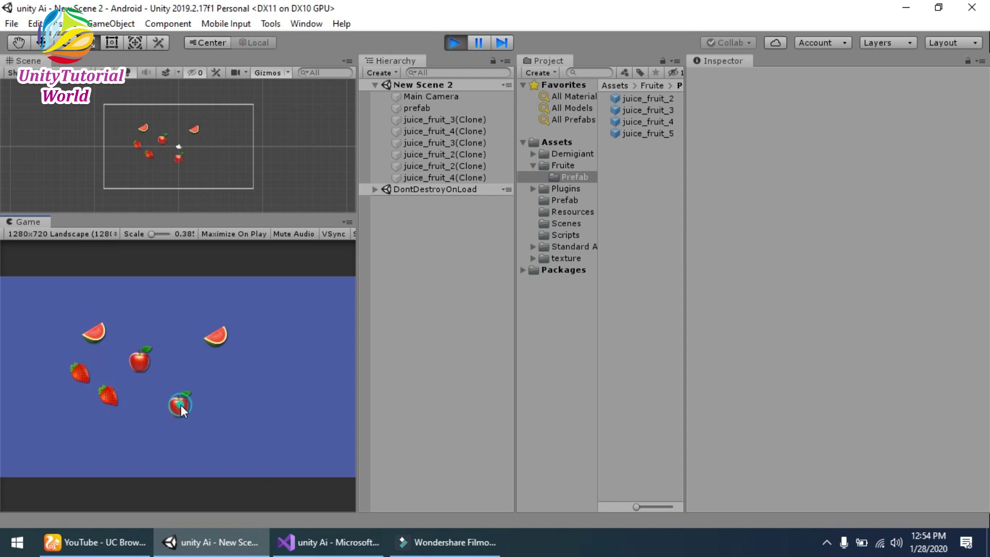
left_click(252, 385)
left_click(296, 334)
left_click(255, 307)
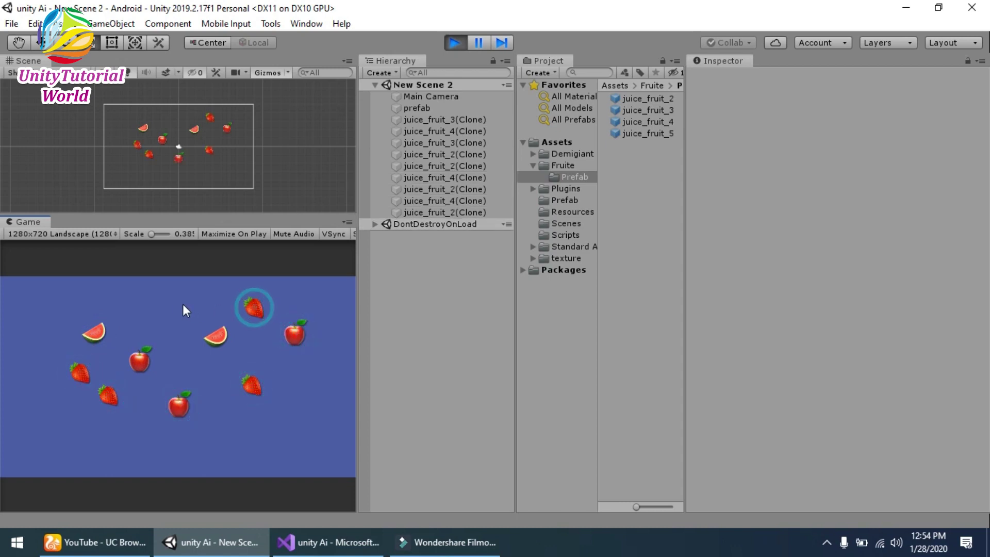
left_click(178, 302)
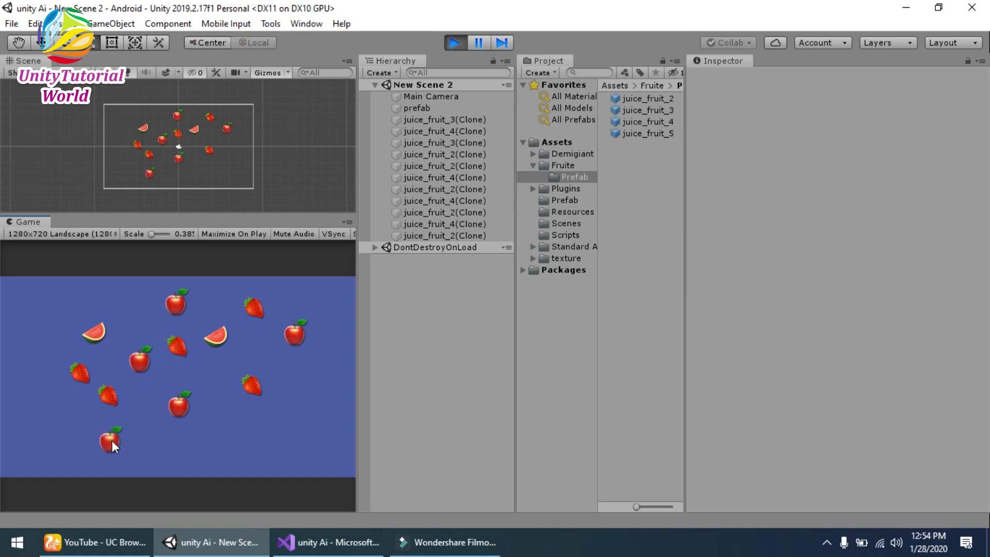
left_click(147, 442)
left_click(187, 448)
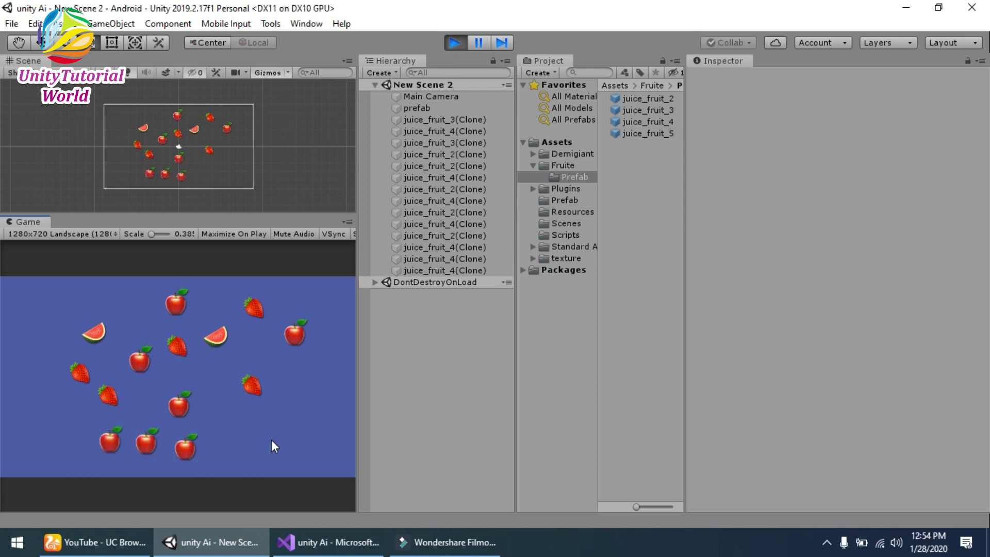
left_click(251, 441)
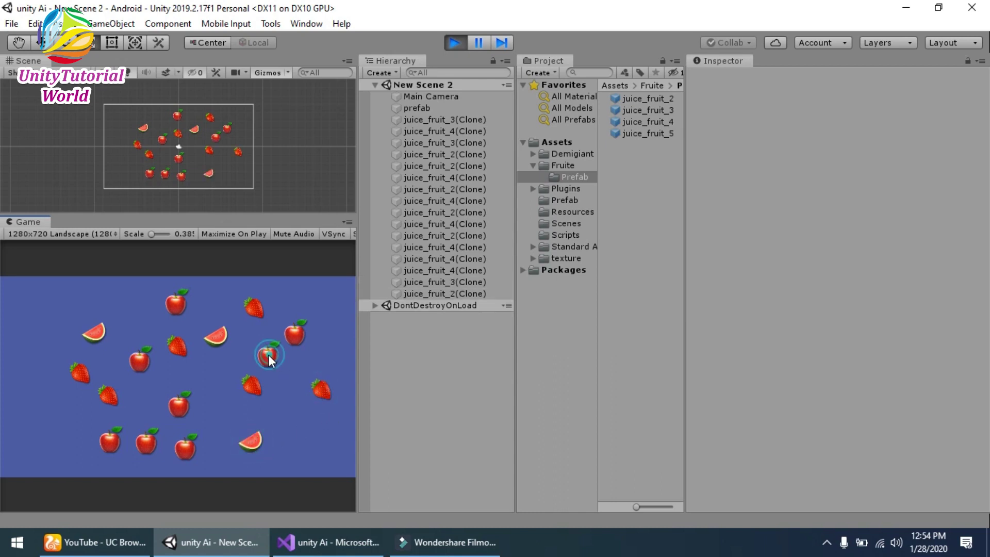
left_click(46, 326)
left_click(39, 361)
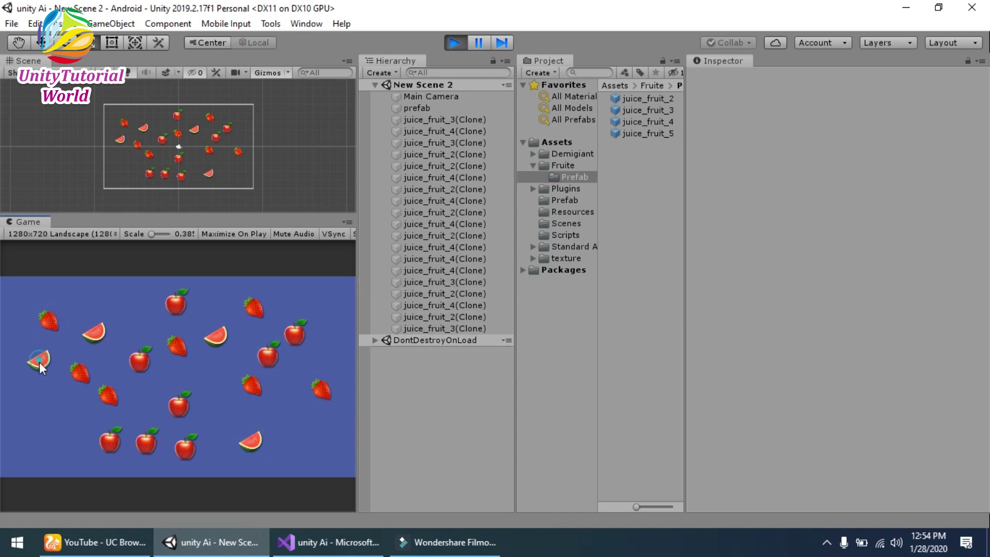
left_click(40, 390)
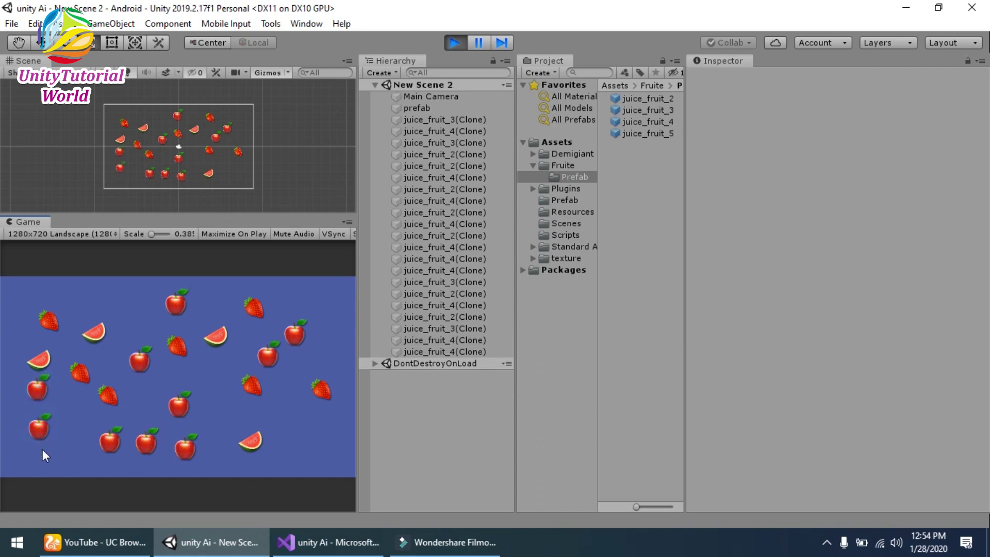
left_click(70, 413)
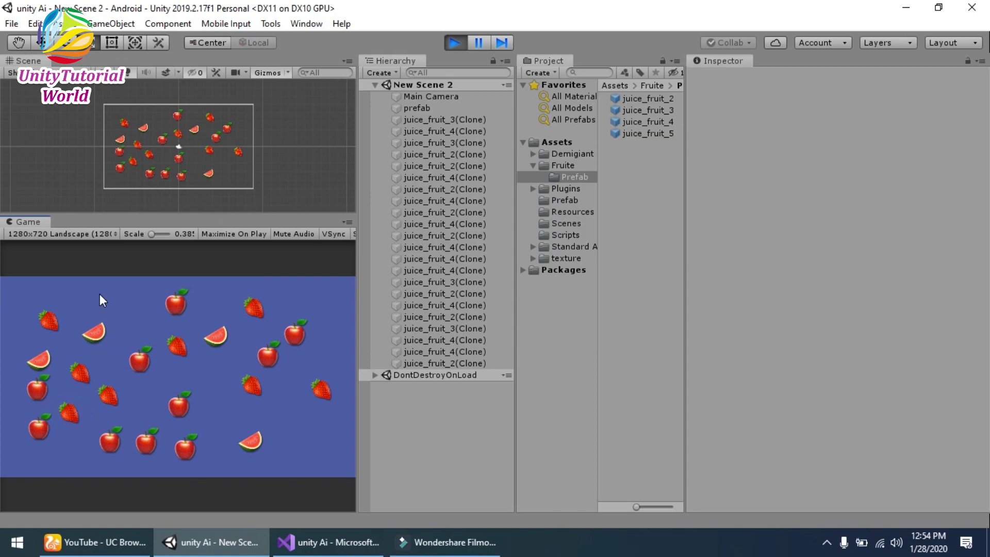